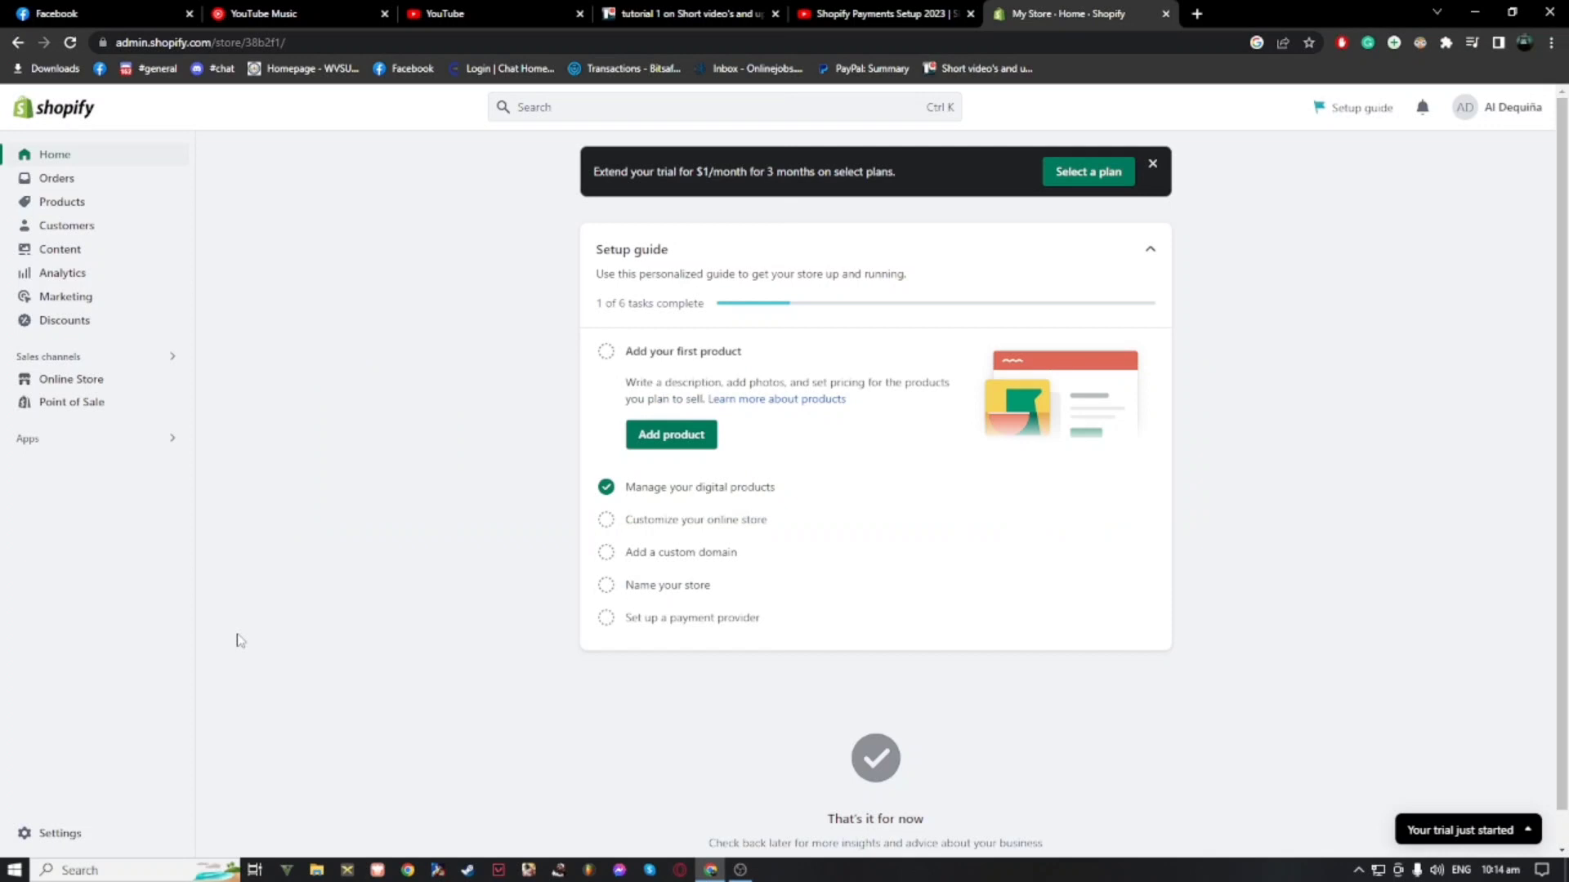
Step: Open the store settings from the sidebar to reach the Store details page
{"action": "left_click", "coordinate": [71, 842]}
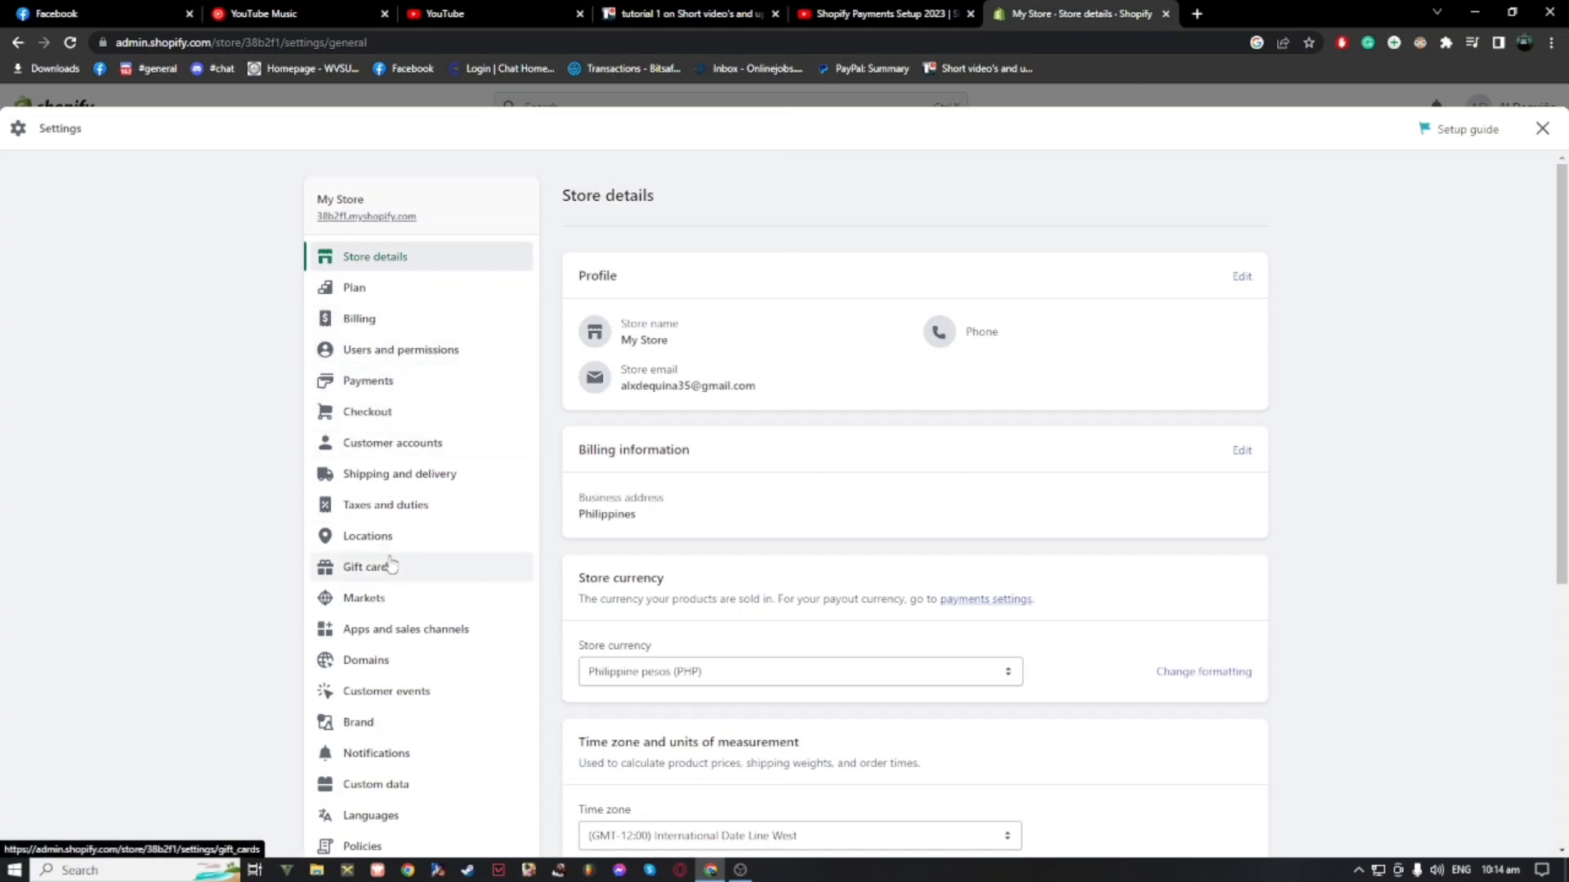
Step: Open Payments settings and review the providers, PayPal status and manual payment methods
{"action": "left_click", "coordinate": [393, 384]}
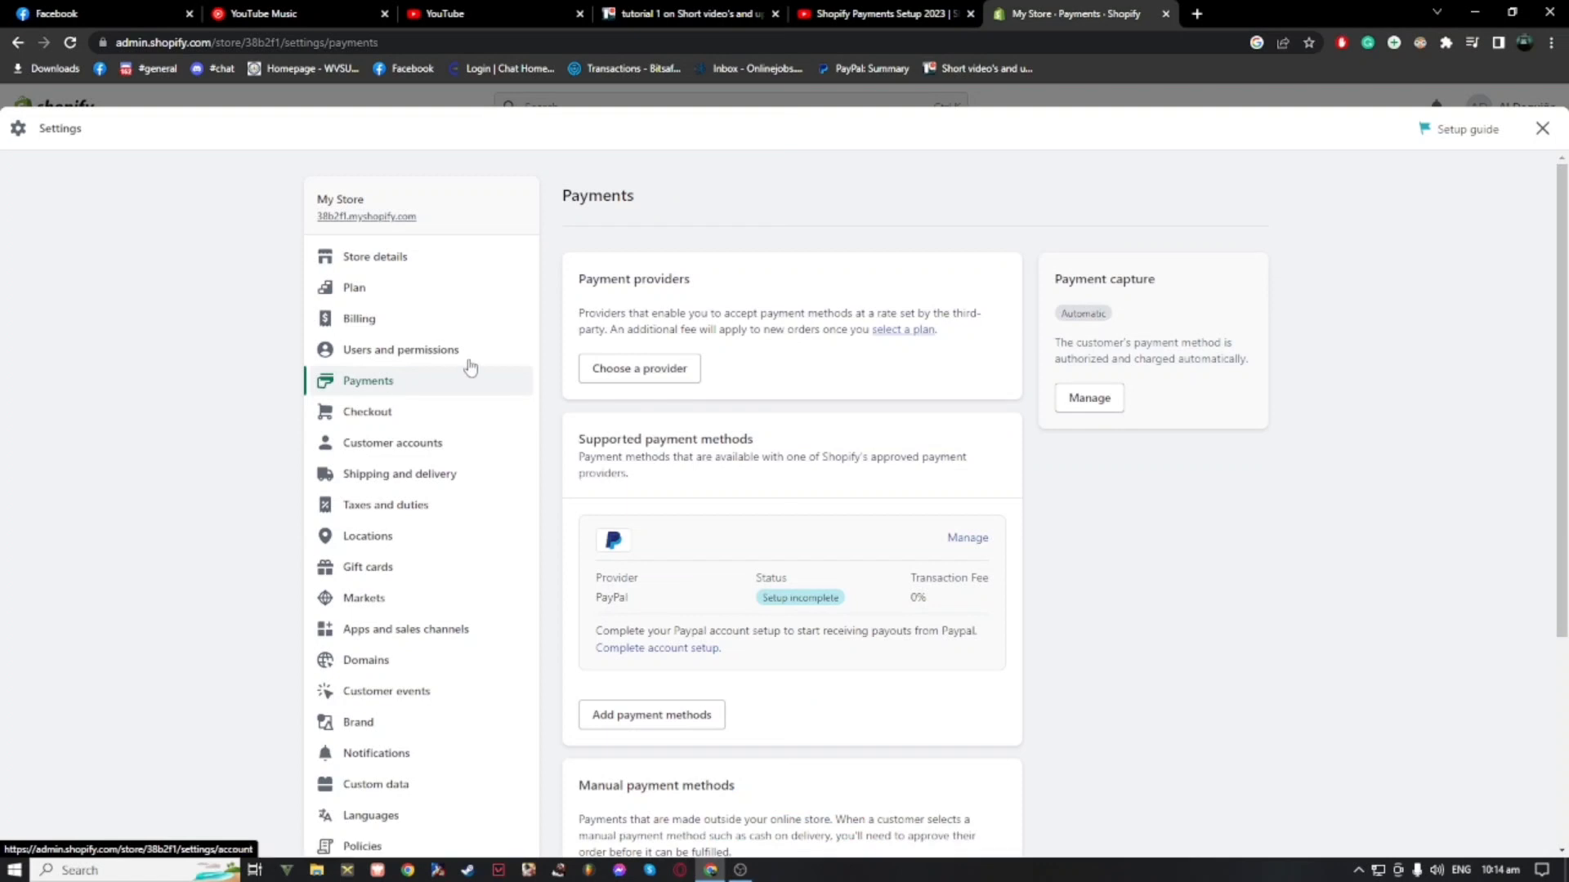
{"action": "scroll", "coordinate": [719, 535], "scroll_direction": "down", "scroll_amount": 2}
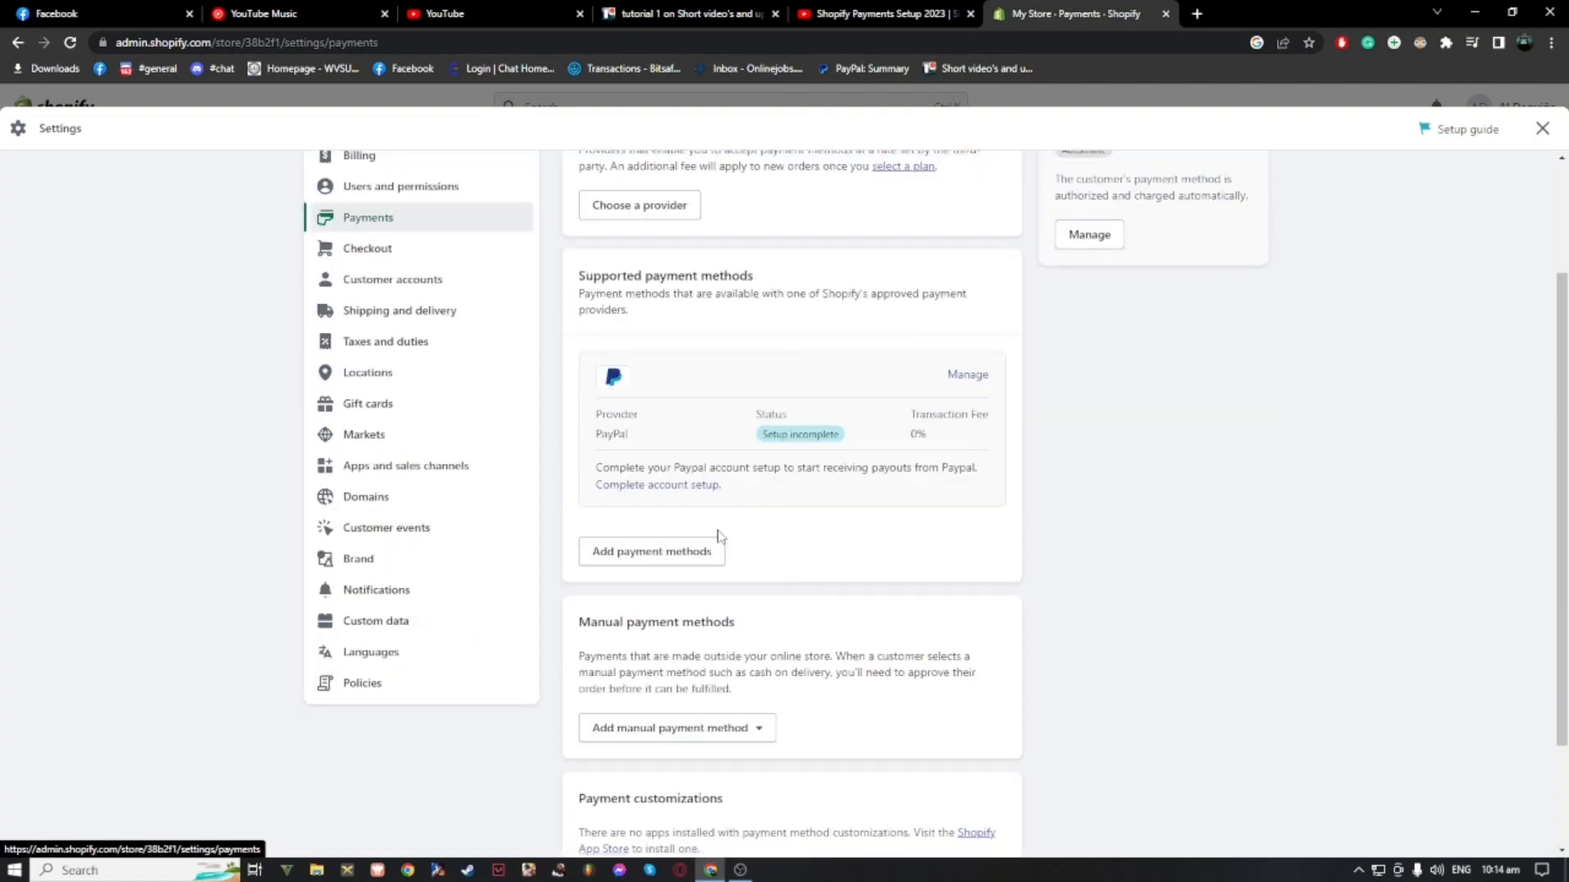
{"action": "scroll", "coordinate": [737, 596], "scroll_direction": "down", "scroll_amount": 2}
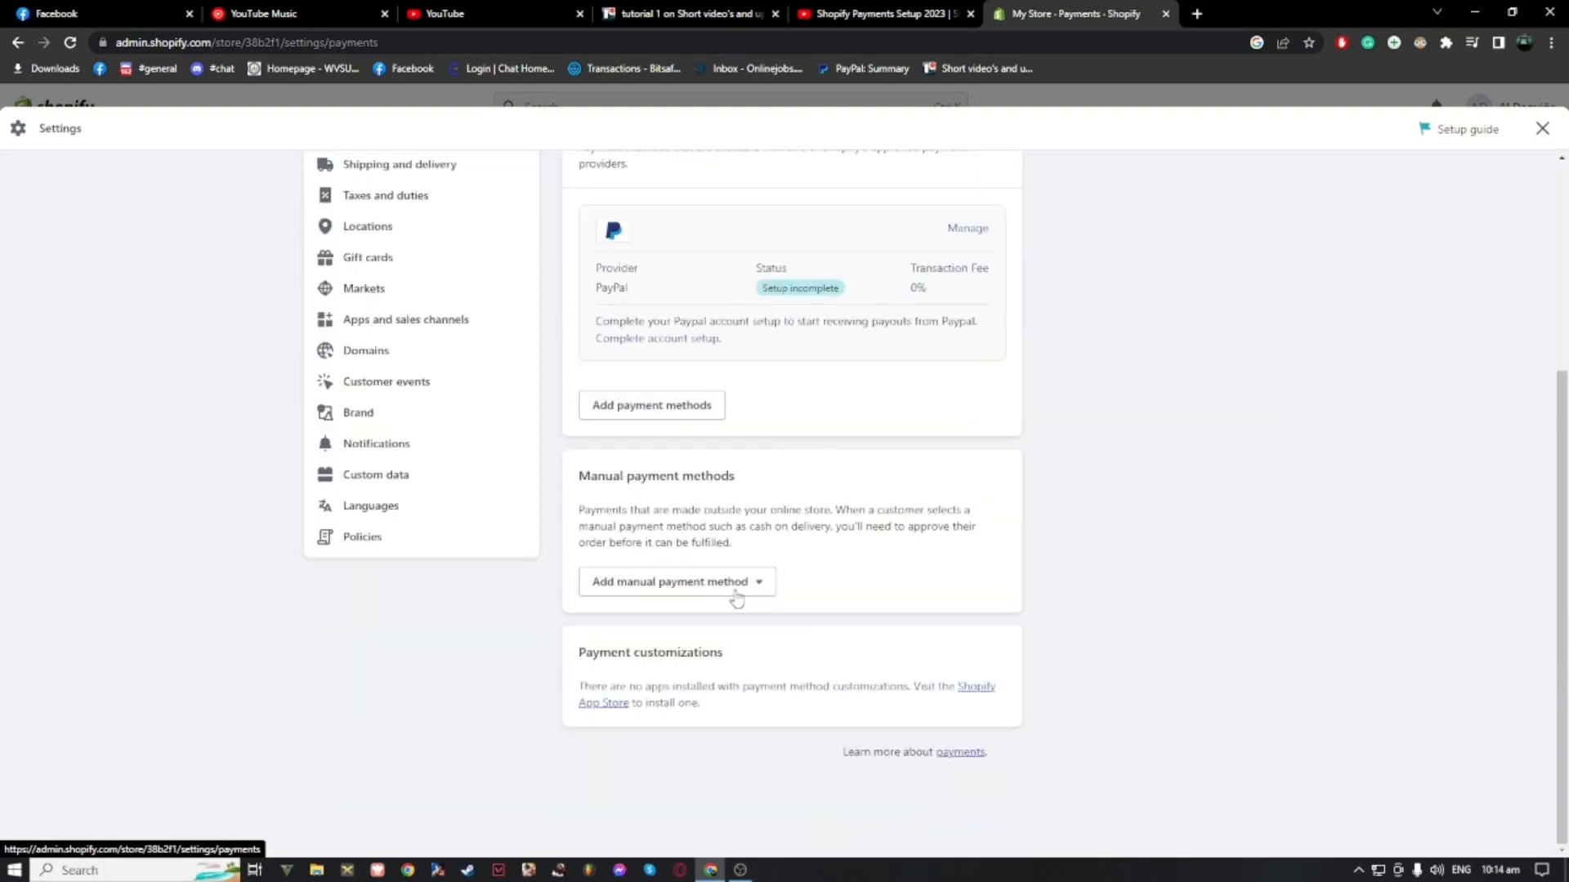
{"action": "scroll", "coordinate": [752, 654], "scroll_direction": "up", "scroll_amount": 5}
{"action": "scroll", "coordinate": [752, 656], "scroll_direction": "down", "scroll_amount": 3}
{"action": "scroll", "coordinate": [752, 654], "scroll_direction": "up", "scroll_amount": 2}
{"action": "scroll", "coordinate": [752, 656], "scroll_direction": "down", "scroll_amount": 4}
{"action": "scroll", "coordinate": [752, 654], "scroll_direction": "up", "scroll_amount": 4}
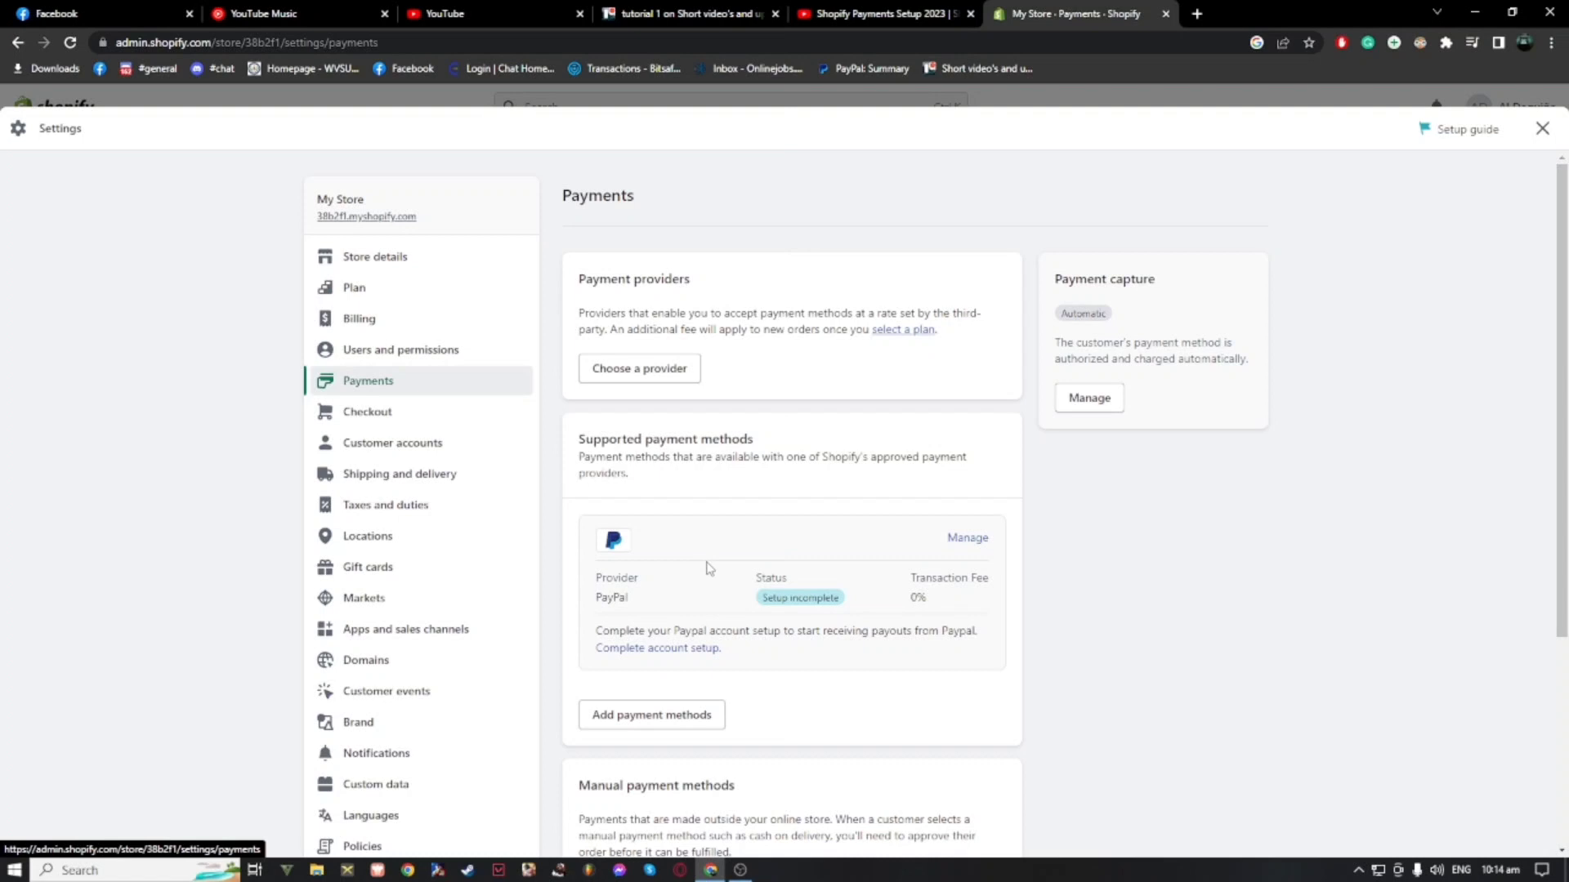
Step: Bring up the third-party payment providers list via 'Choose a provider'
{"action": "left_click", "coordinate": [670, 372]}
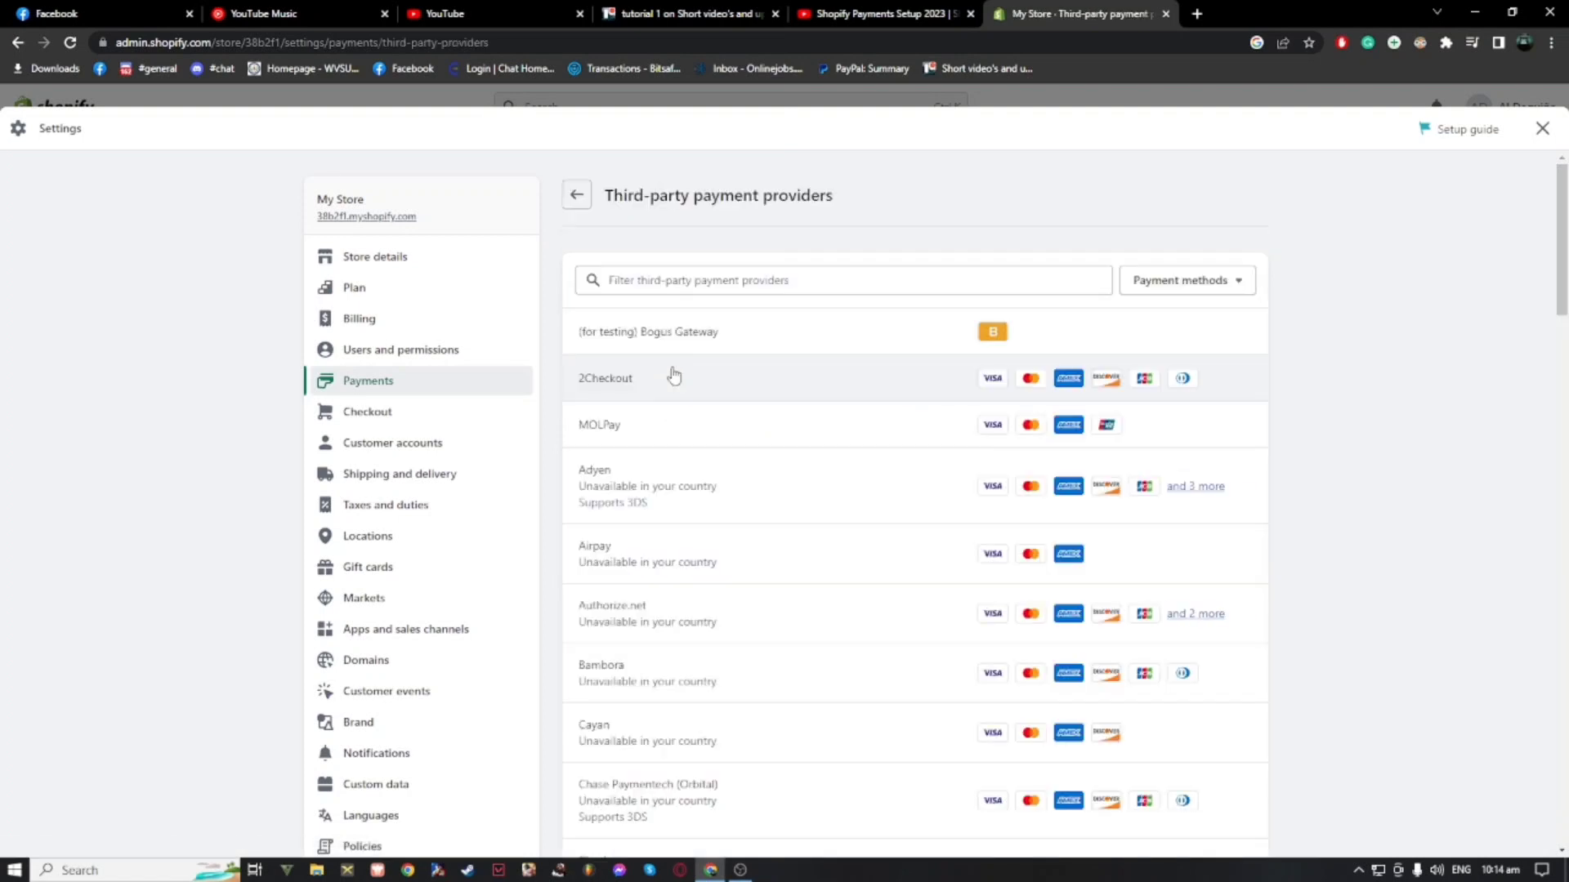
{"action": "scroll", "coordinate": [770, 711], "scroll_direction": "down", "scroll_amount": 5}
{"action": "scroll", "coordinate": [771, 711], "scroll_direction": "up", "scroll_amount": 5}
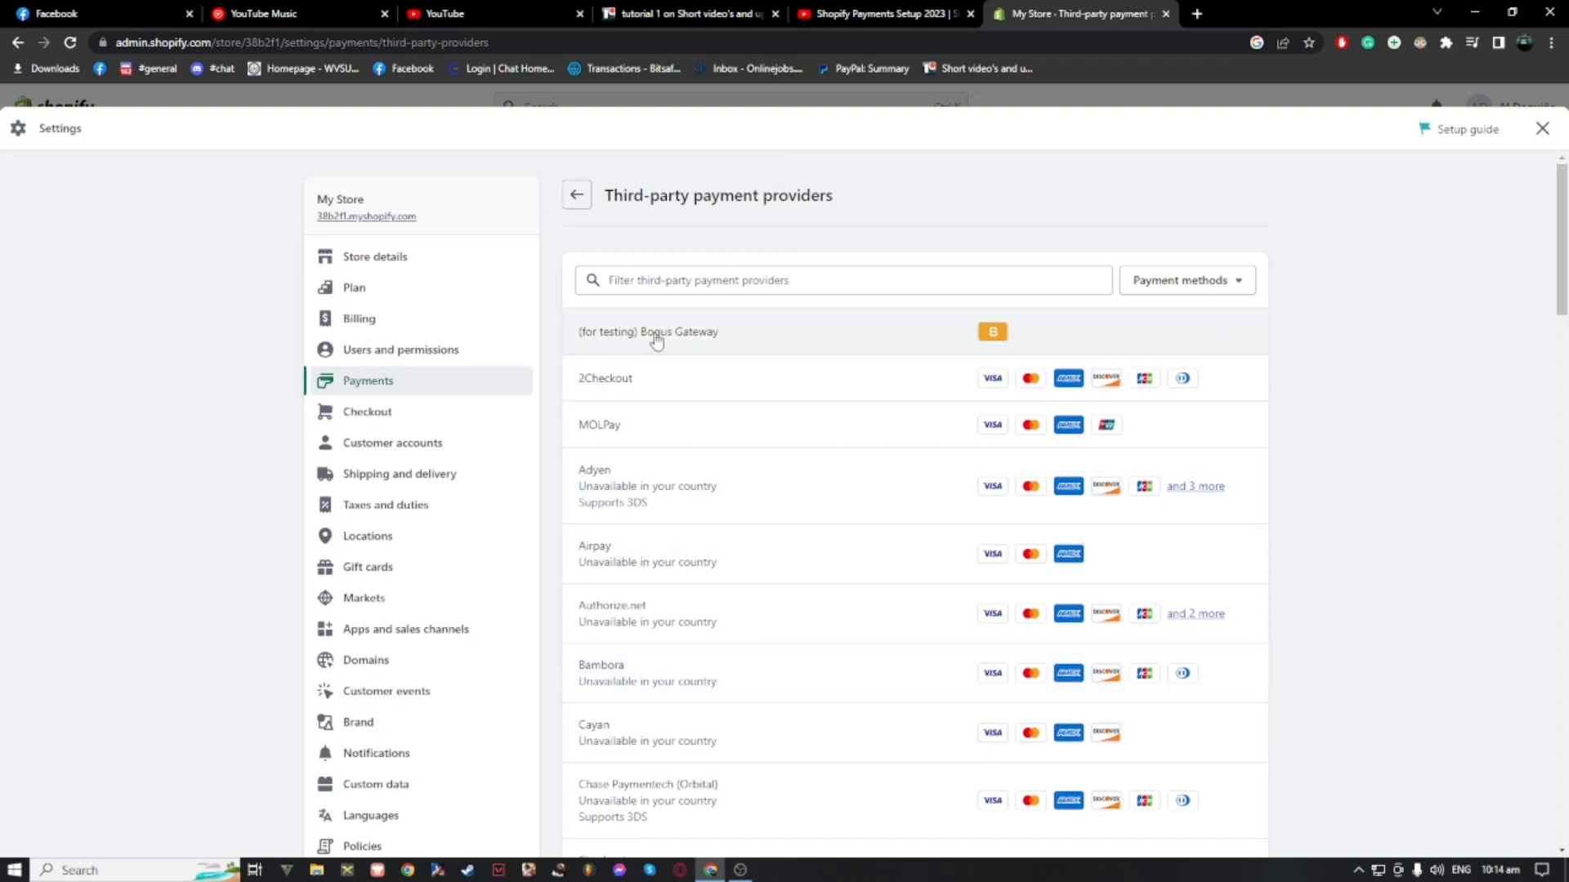
Step: Filter the providers for 'visa', then 'master', clearing the filter each time
{"action": "left_click", "coordinate": [667, 279]}
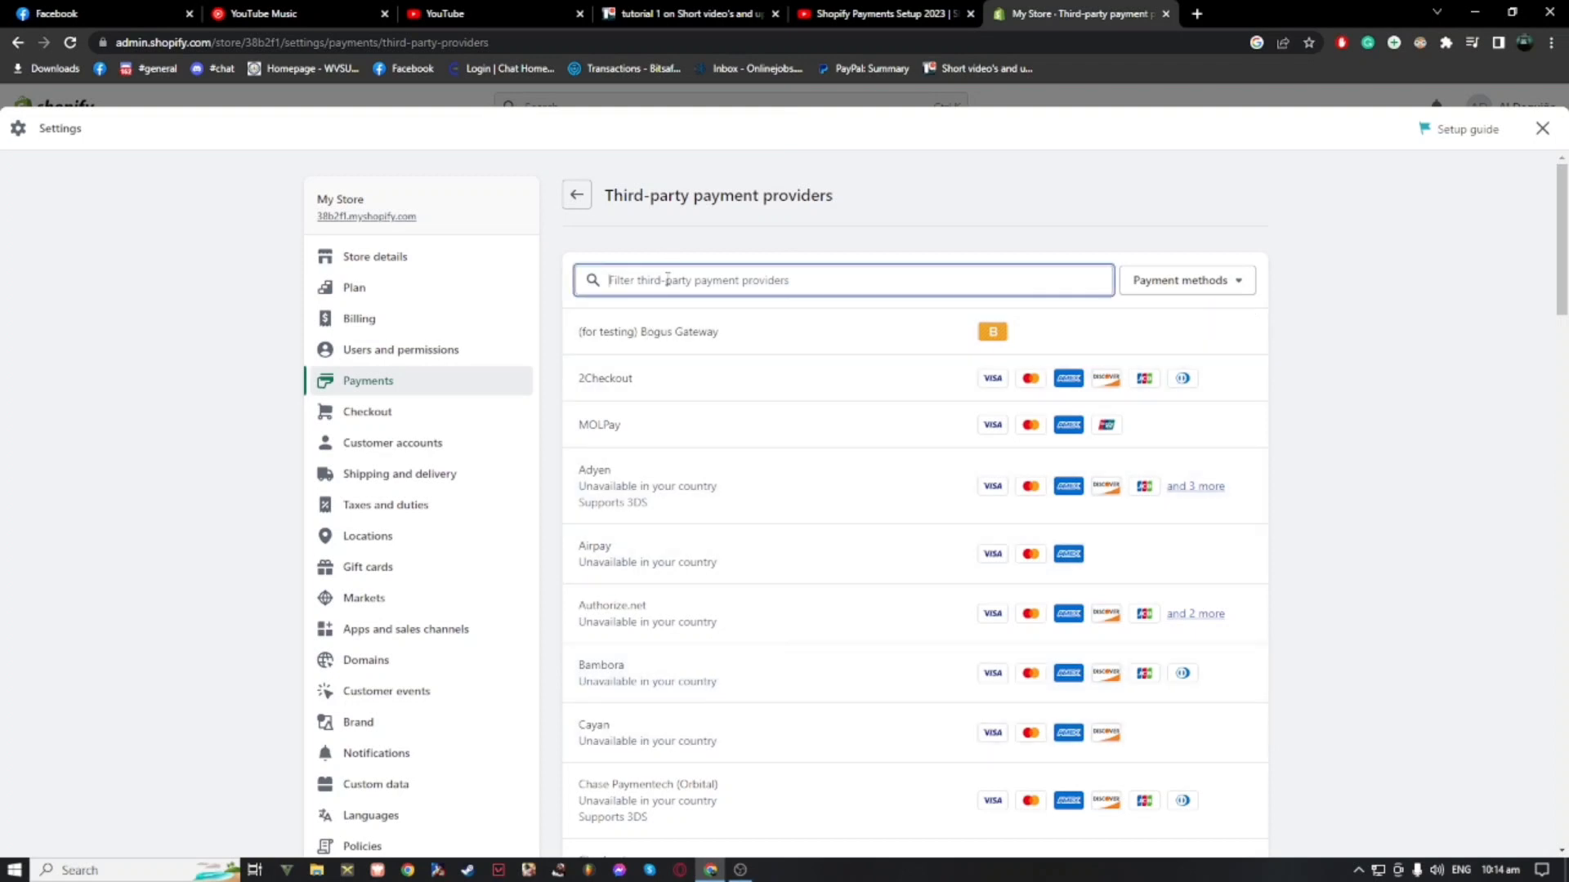
{"action": "type", "text": "visa"}
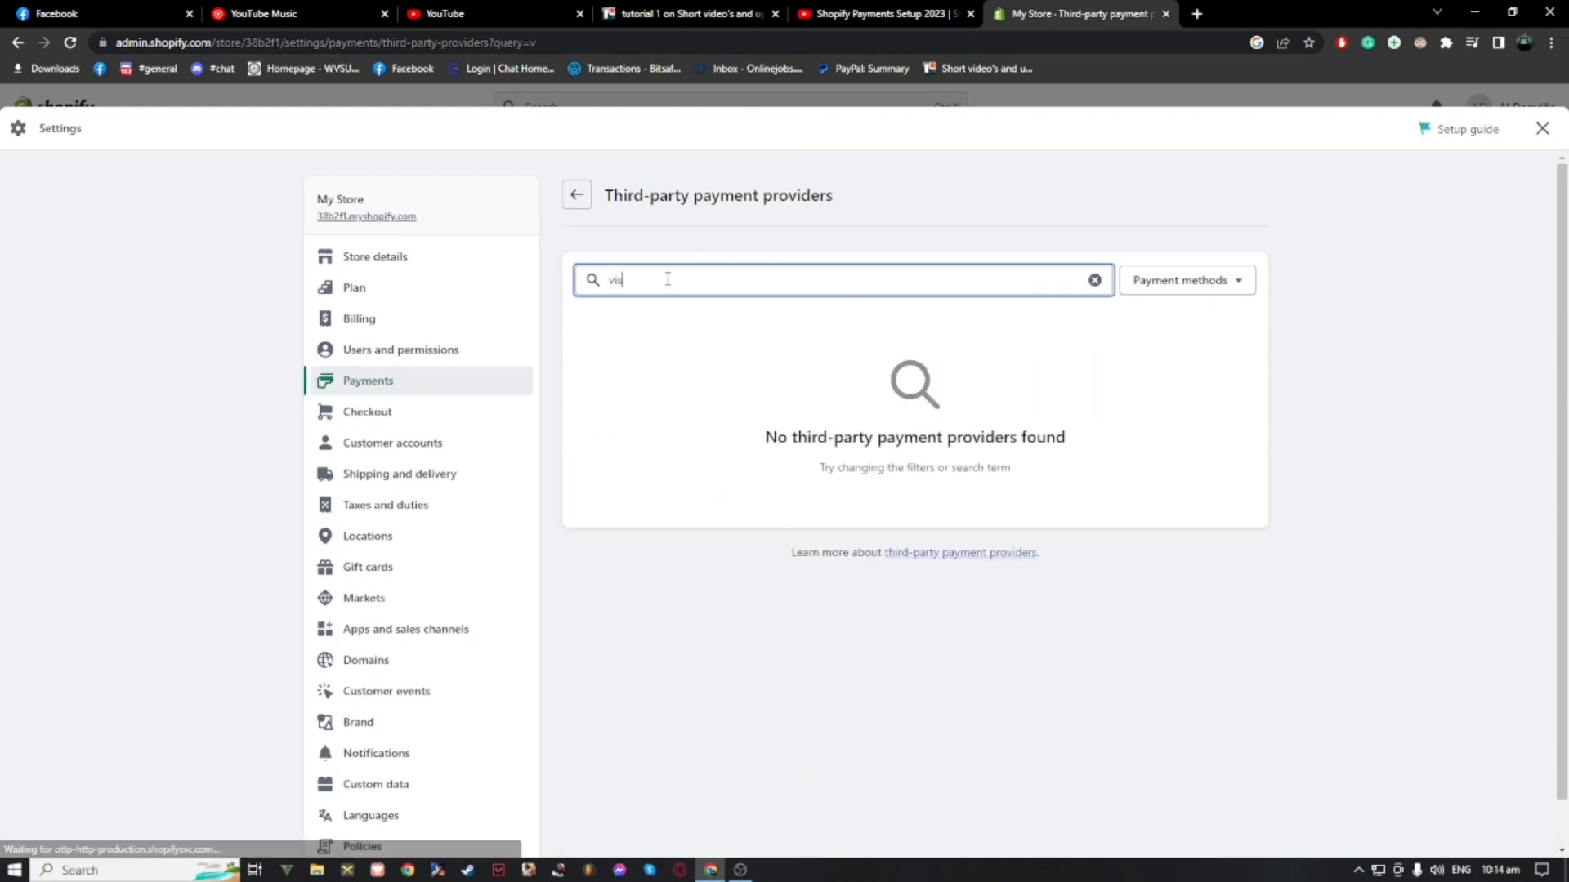
{"action": "key", "text": "BackSpace"}
{"action": "key", "text": "BackSpace"}
{"action": "key", "text": "BackSpace"}
{"action": "key", "text": "BackSpace"}
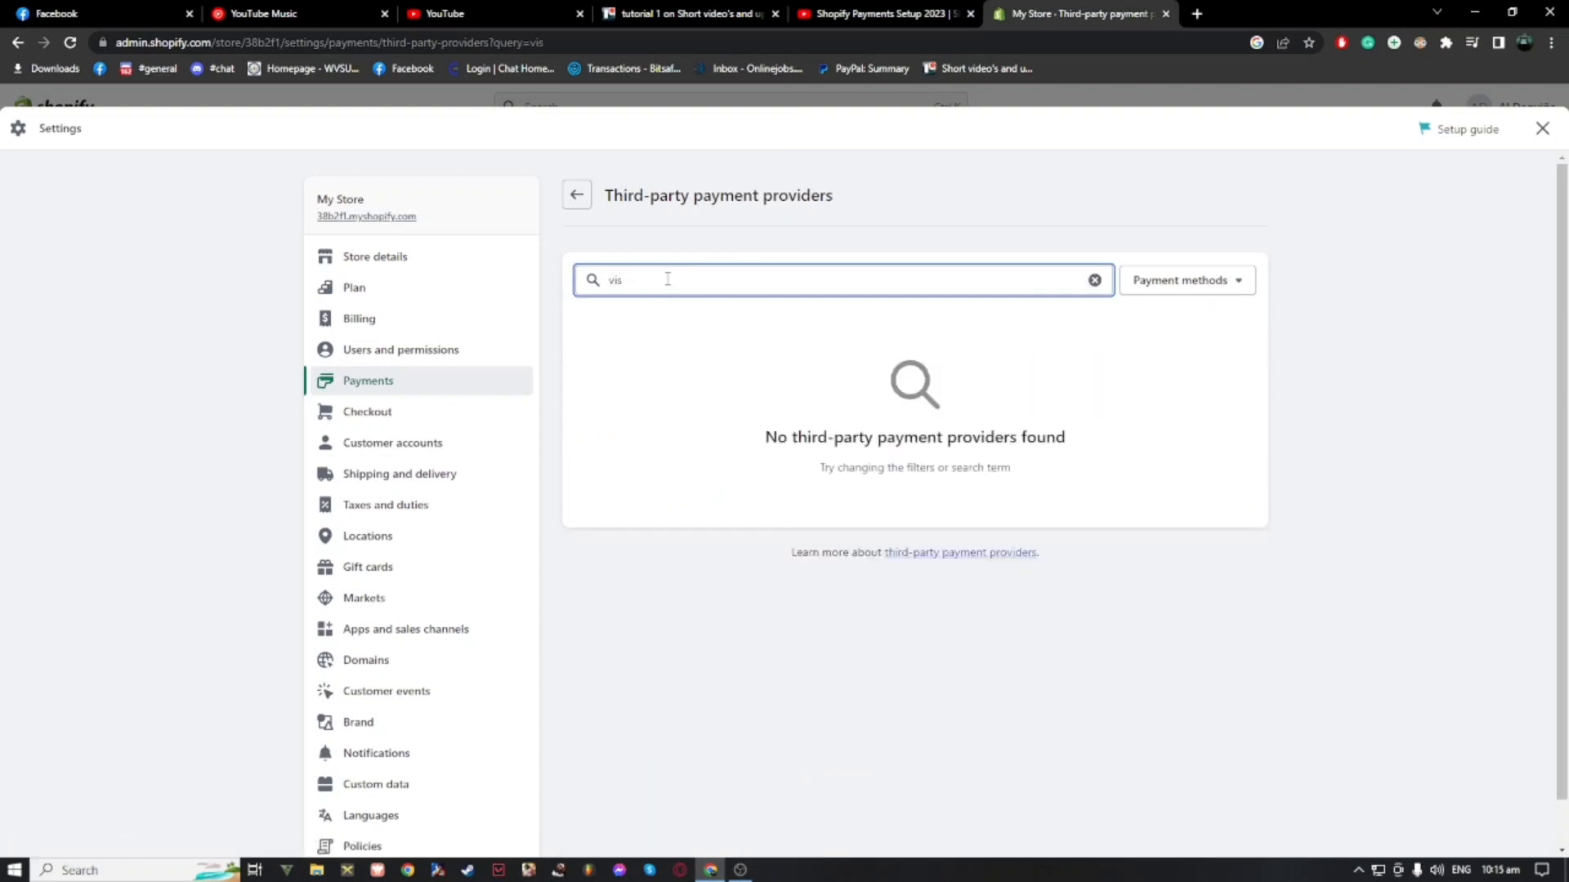
{"action": "type", "text": "master"}
{"action": "key", "text": "BackSpace"}
{"action": "key", "text": "BackSpace"}
{"action": "key", "text": "BackSpace"}
{"action": "key", "text": "BackSpace"}
{"action": "key", "text": "BackSpace"}
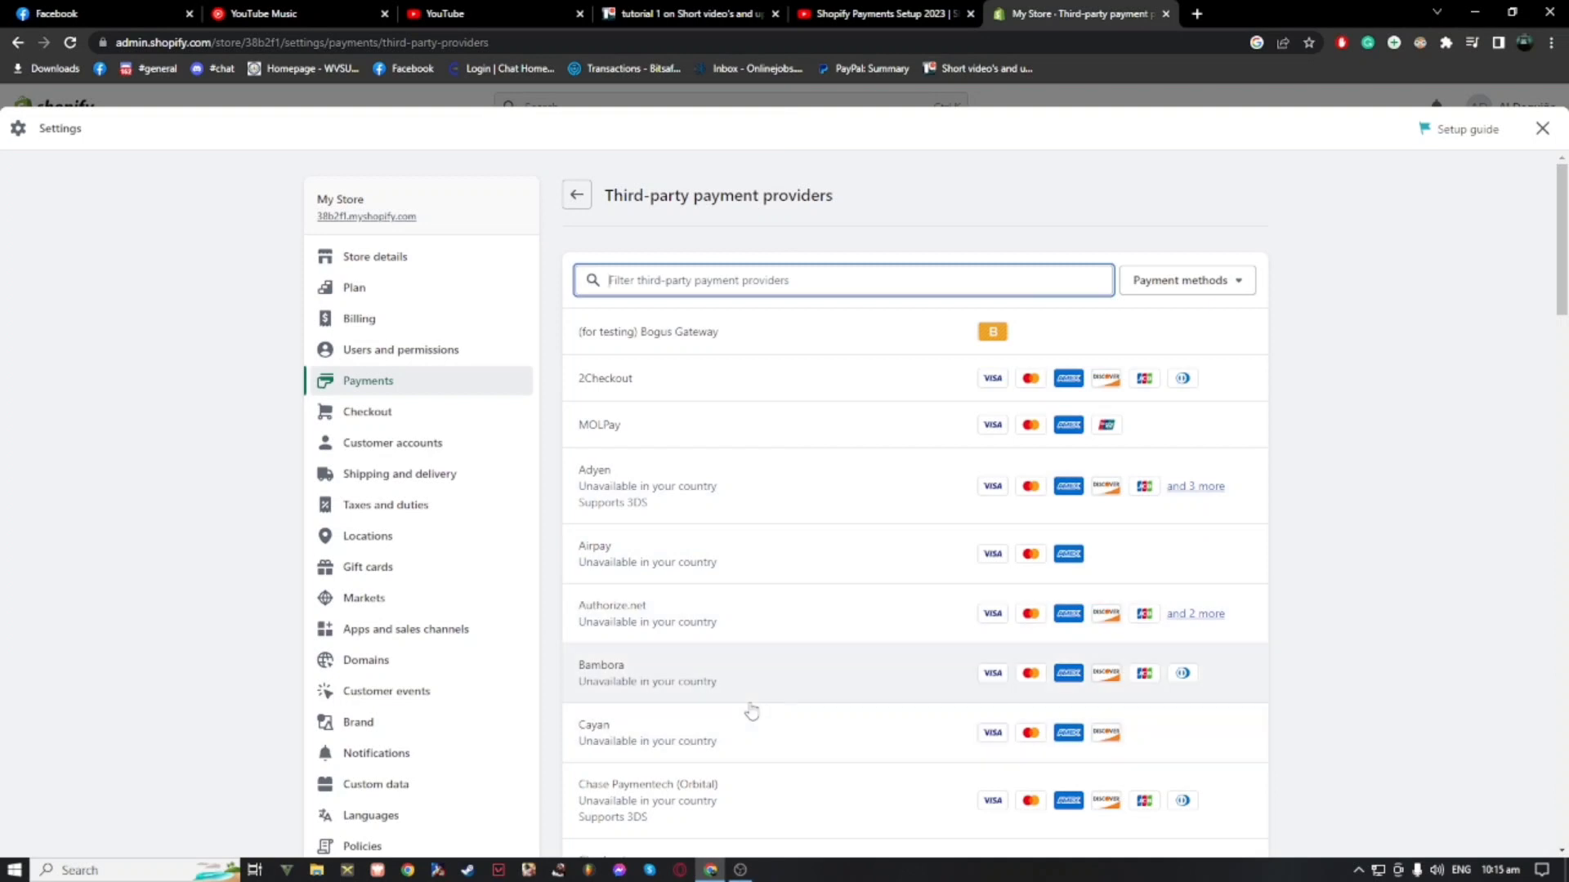
Step: Return to Payments settings and glance at the manual payment method options
{"action": "left_click", "coordinate": [349, 390]}
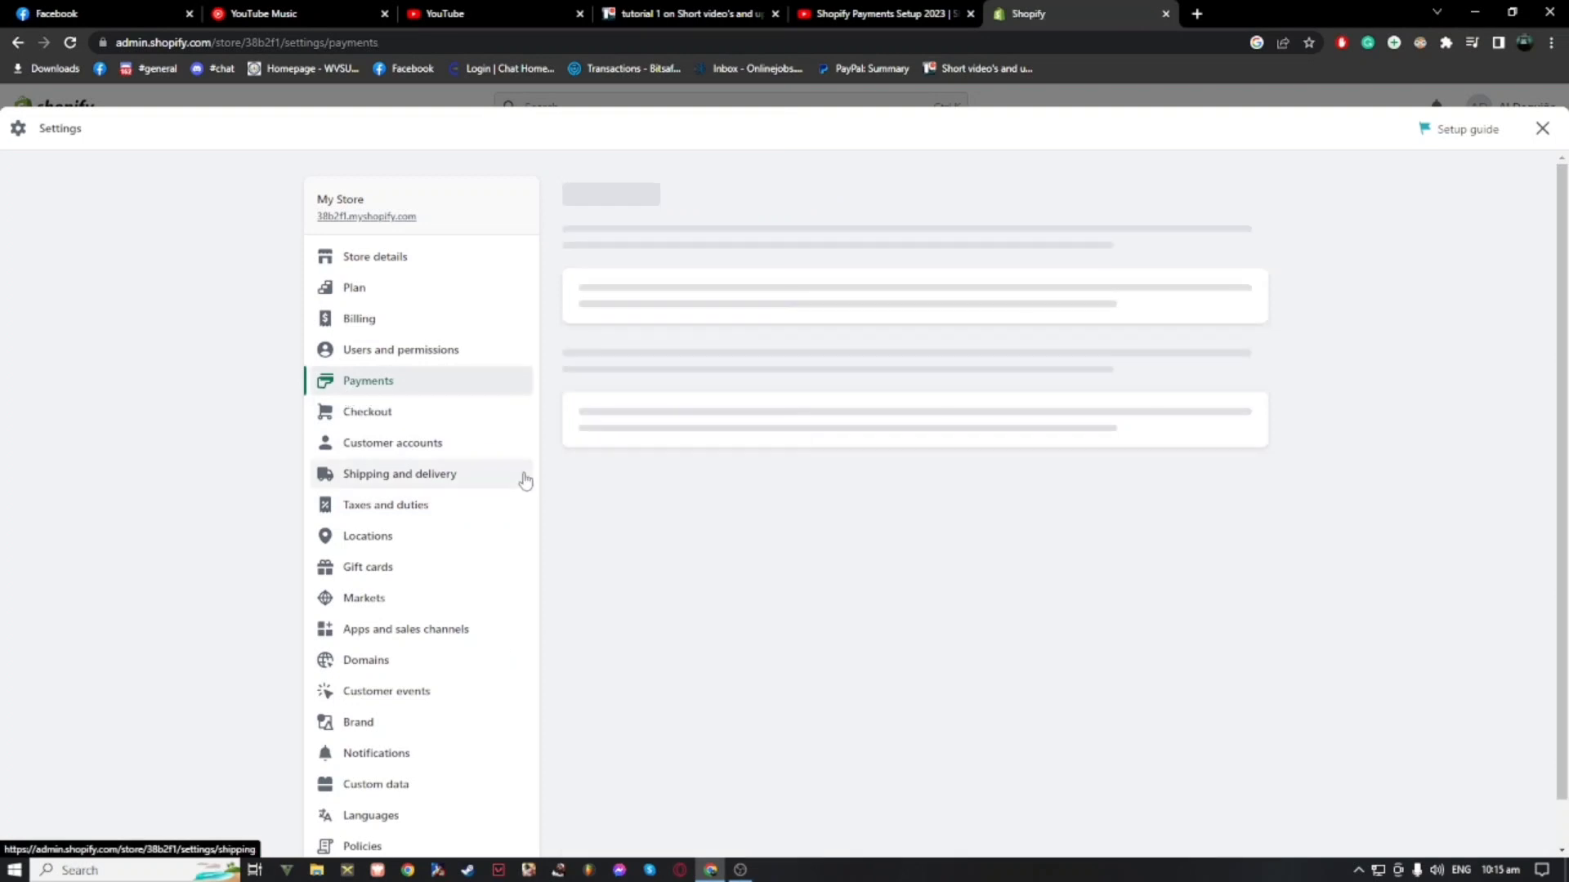
{"action": "scroll", "coordinate": [759, 580], "scroll_direction": "down", "scroll_amount": 4}
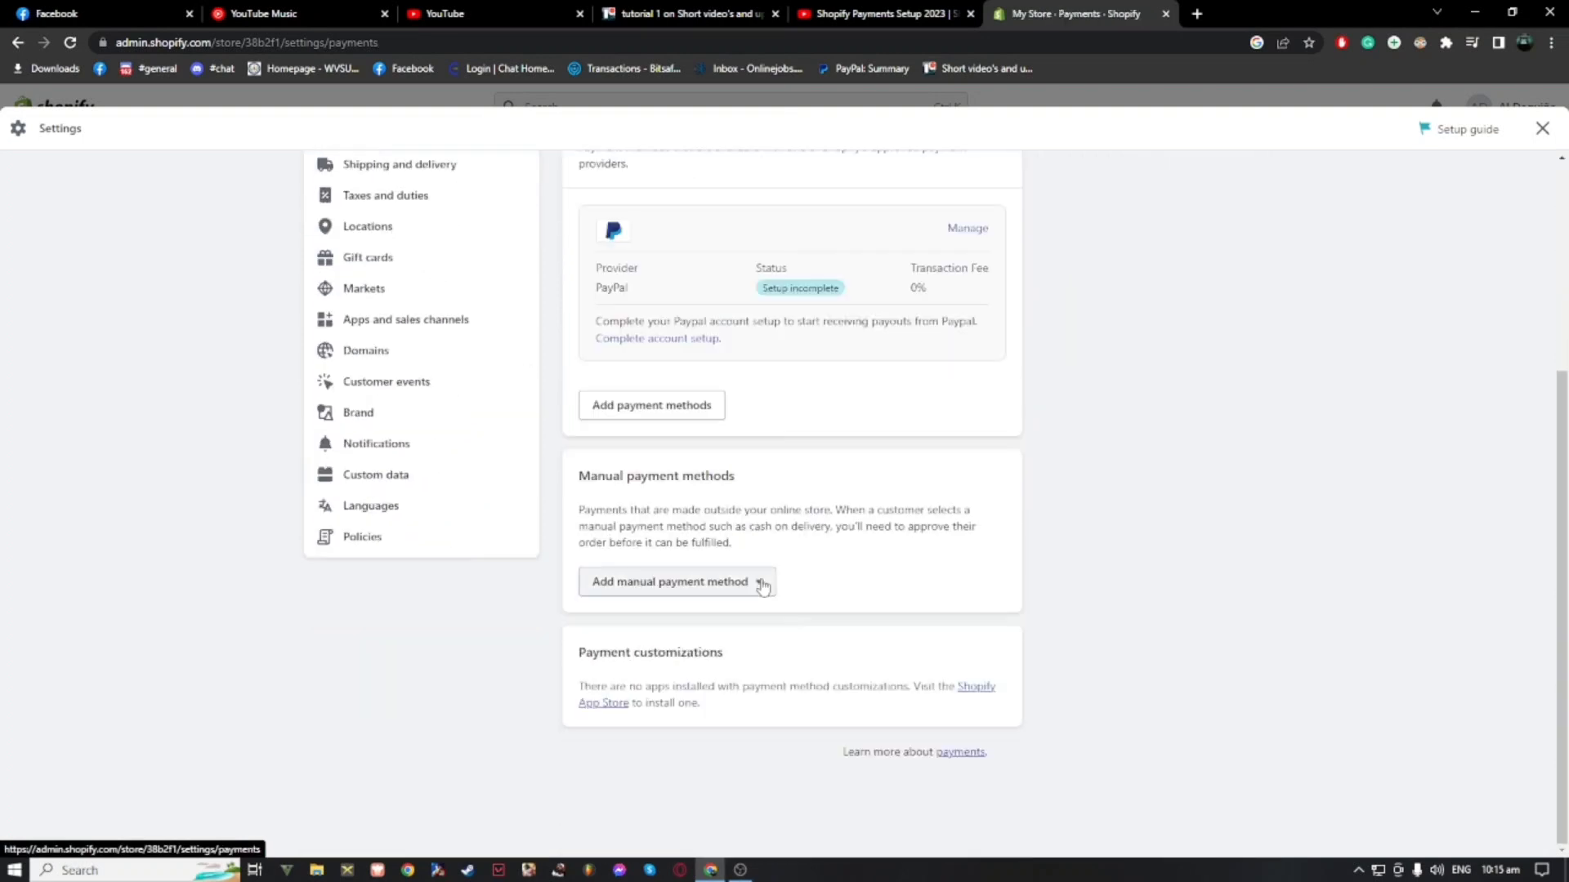
{"action": "left_click", "coordinate": [660, 584]}
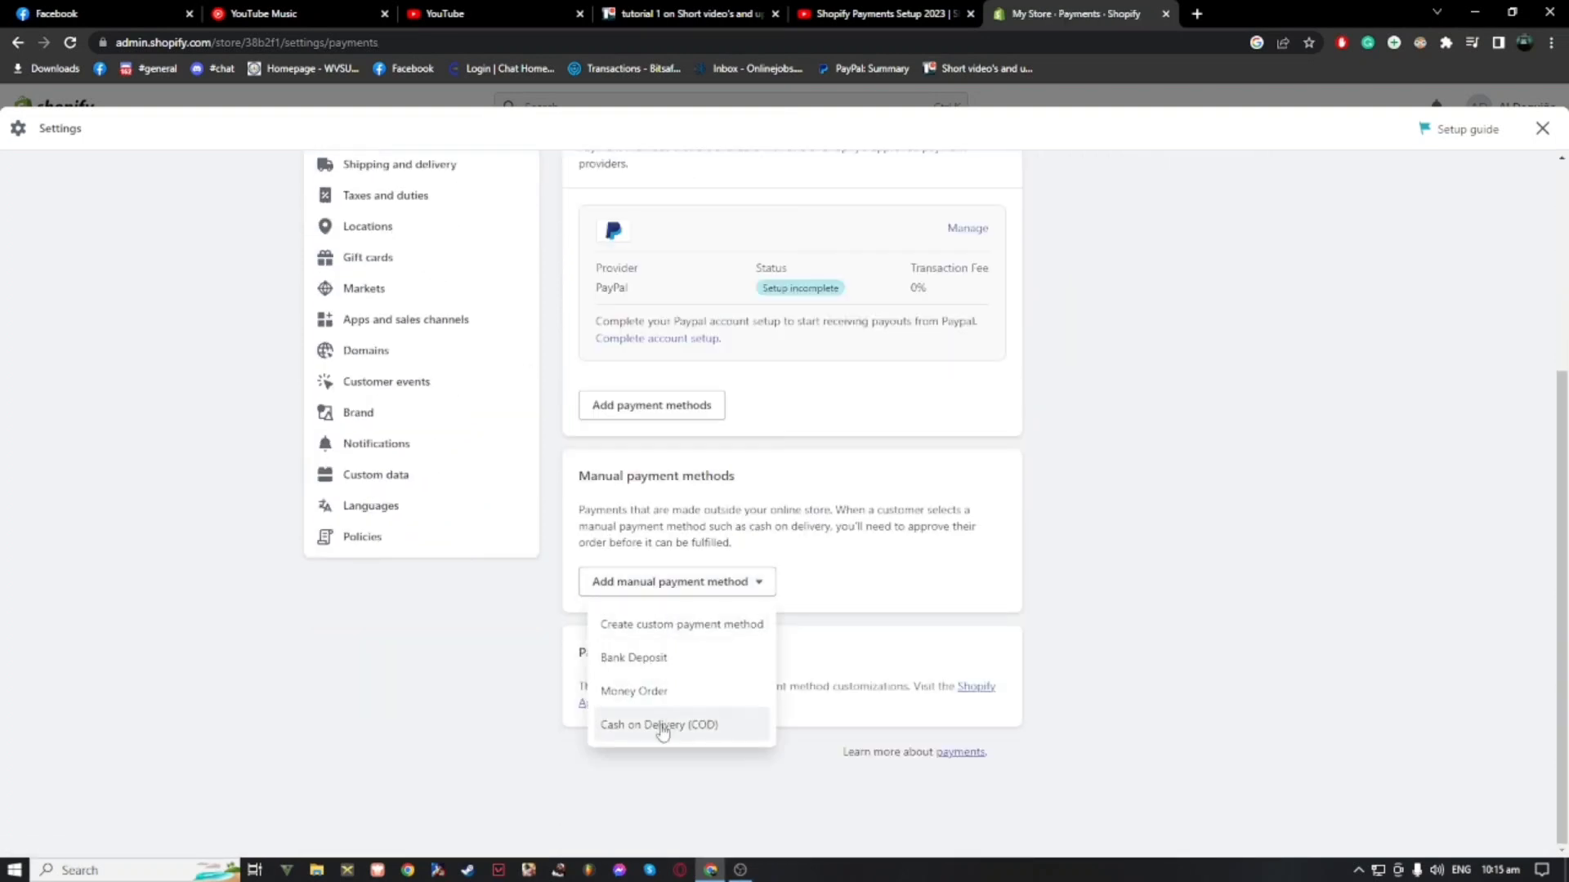
{"action": "left_click", "coordinate": [691, 585]}
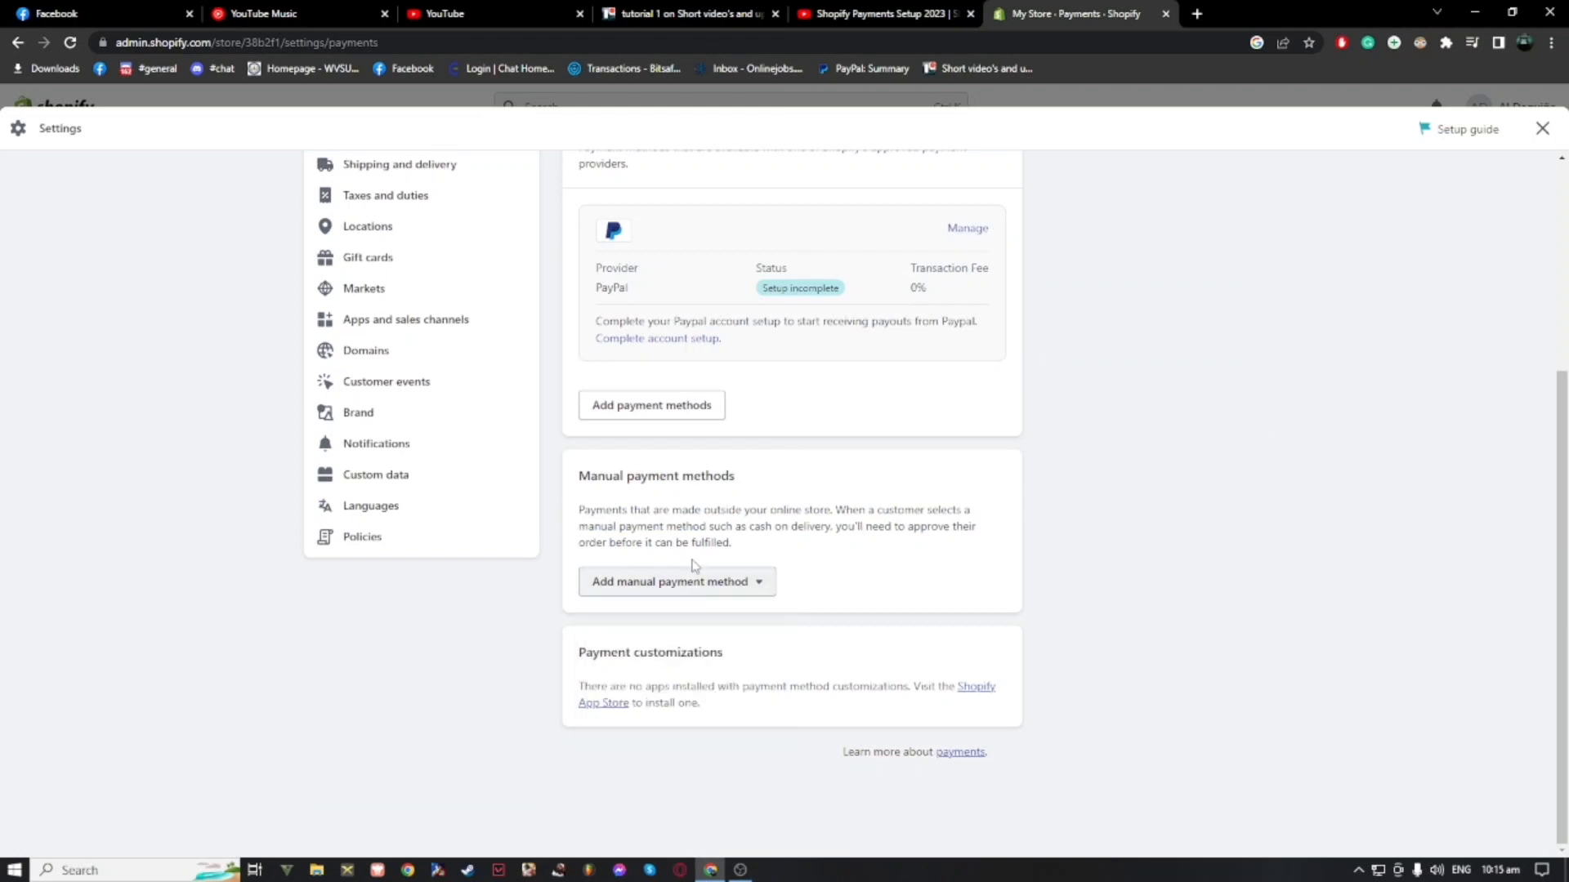
Step: Search 'visa' on the Add payment methods page, clear it, and return to Payments
{"action": "left_click", "coordinate": [681, 419]}
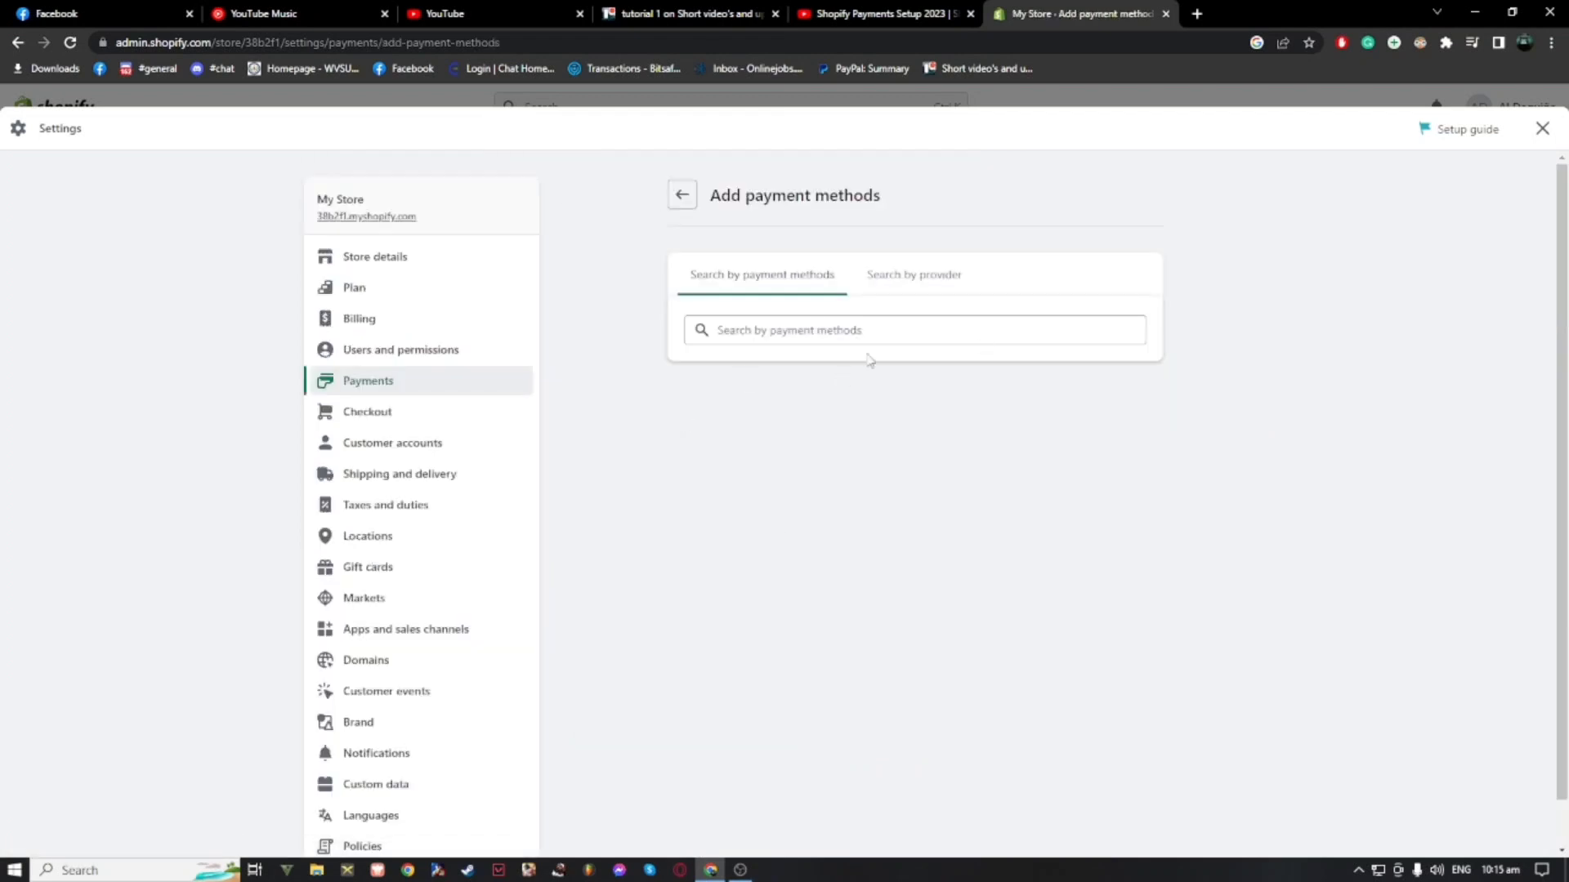
{"action": "left_click", "coordinate": [953, 277]}
{"action": "left_click", "coordinate": [760, 277]}
{"action": "left_click", "coordinate": [762, 330]}
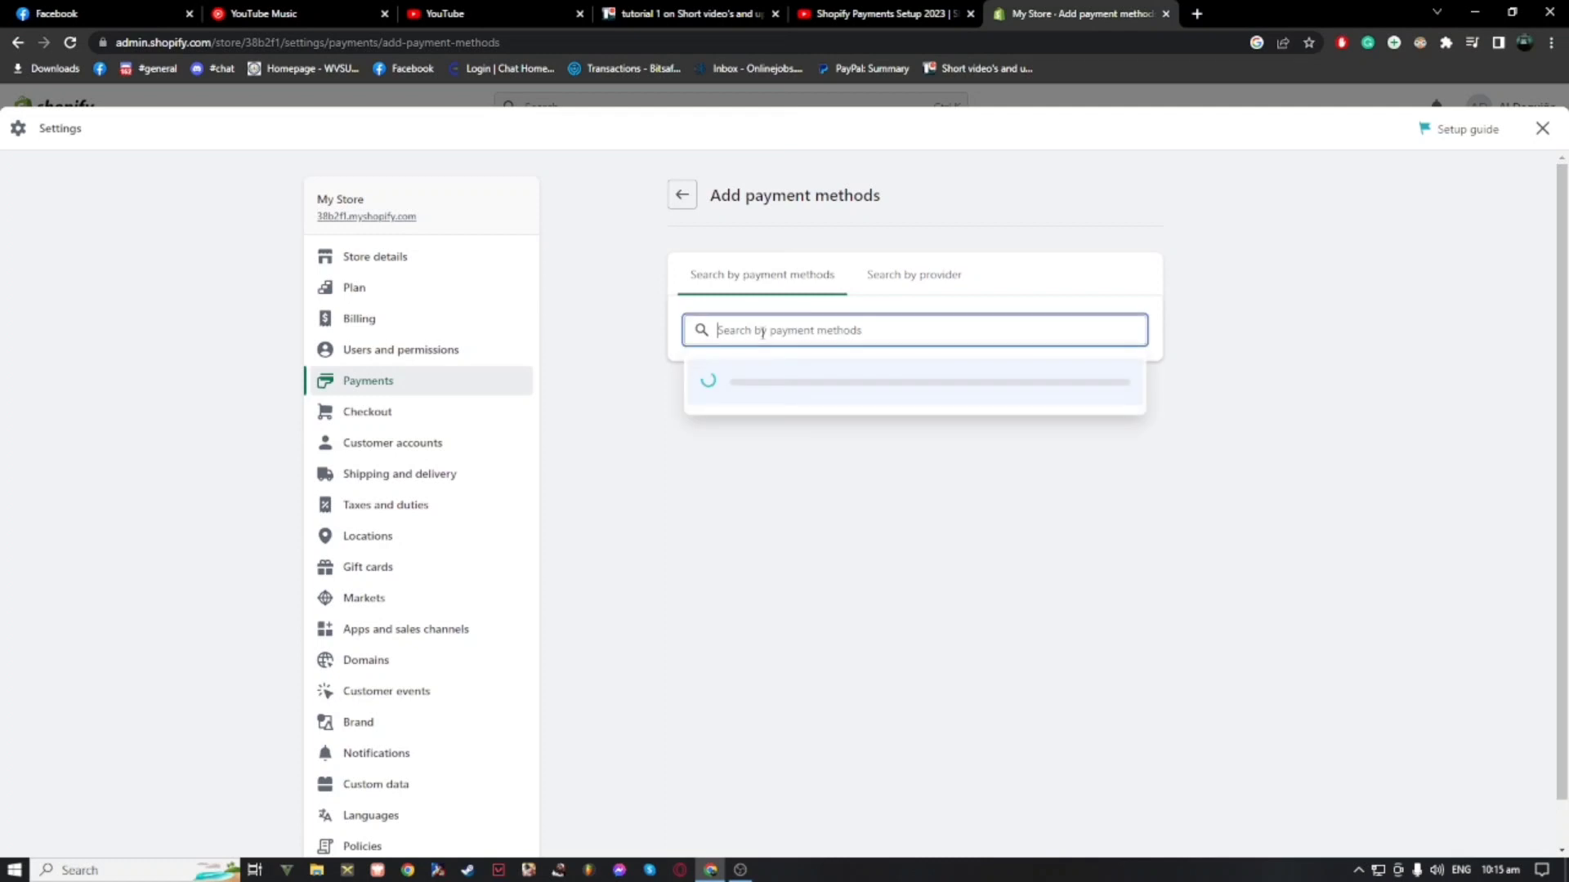
{"action": "type", "text": "visa"}
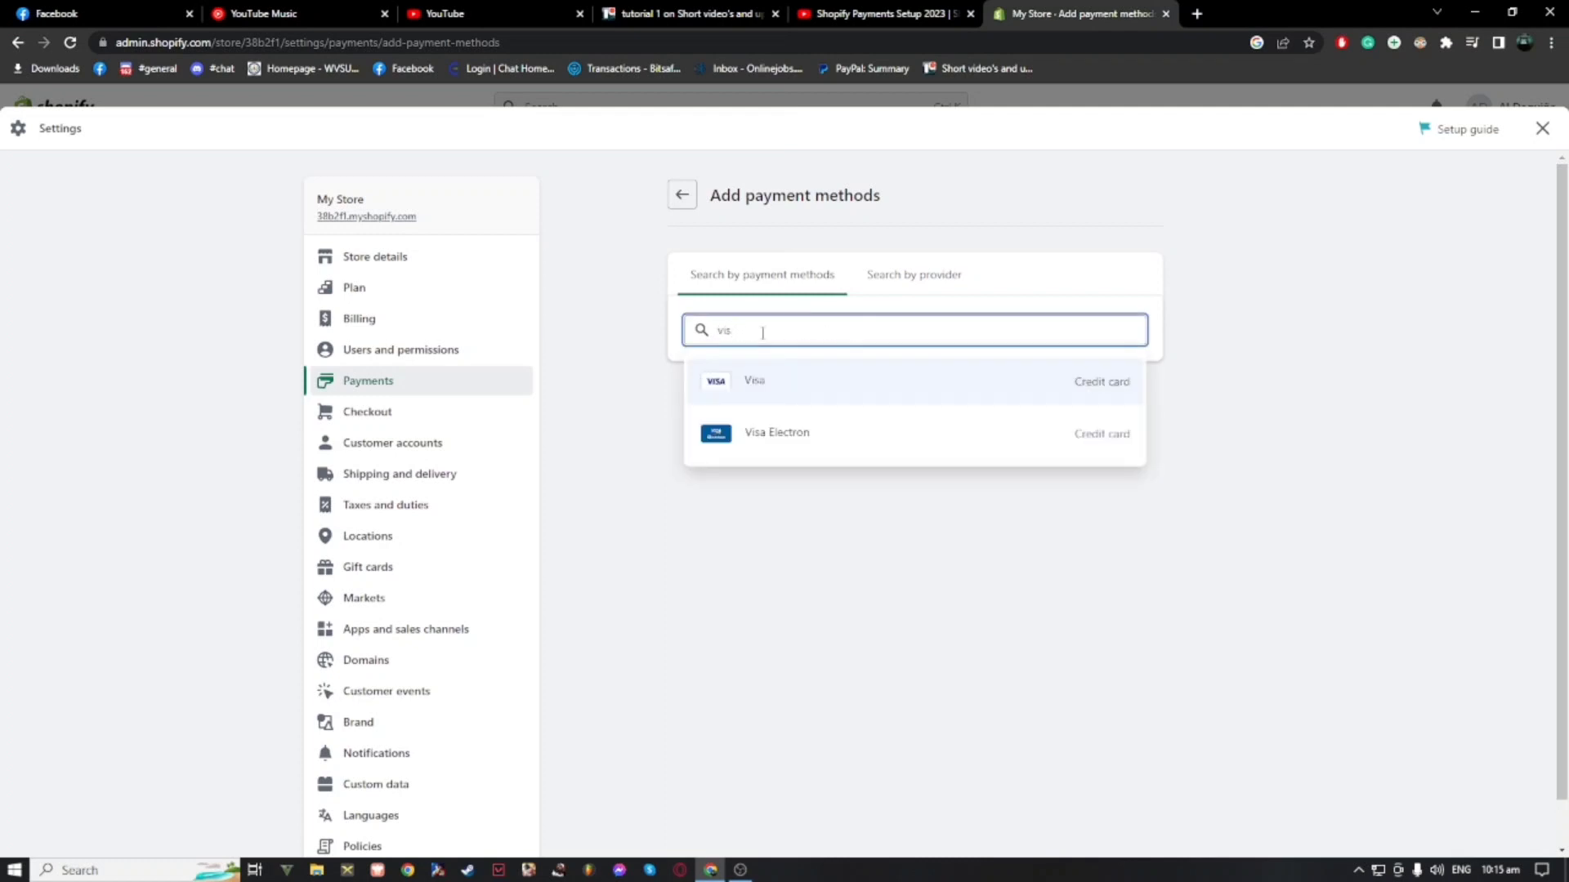
{"action": "key", "text": "BackSpace"}
{"action": "key", "text": "BackSpace"}
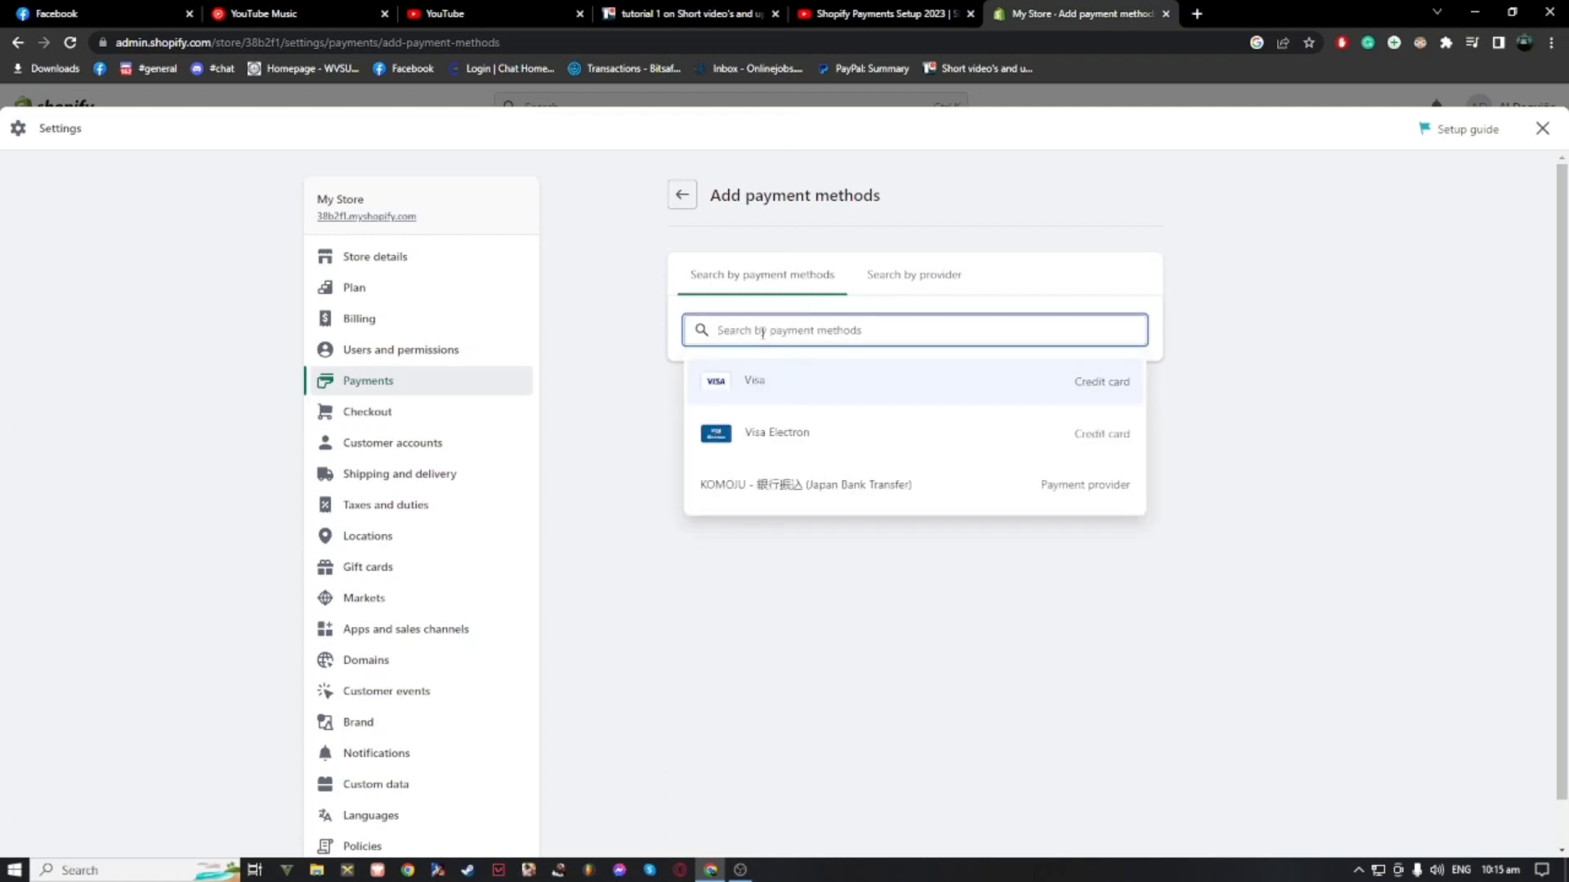
{"action": "left_click", "coordinate": [406, 384]}
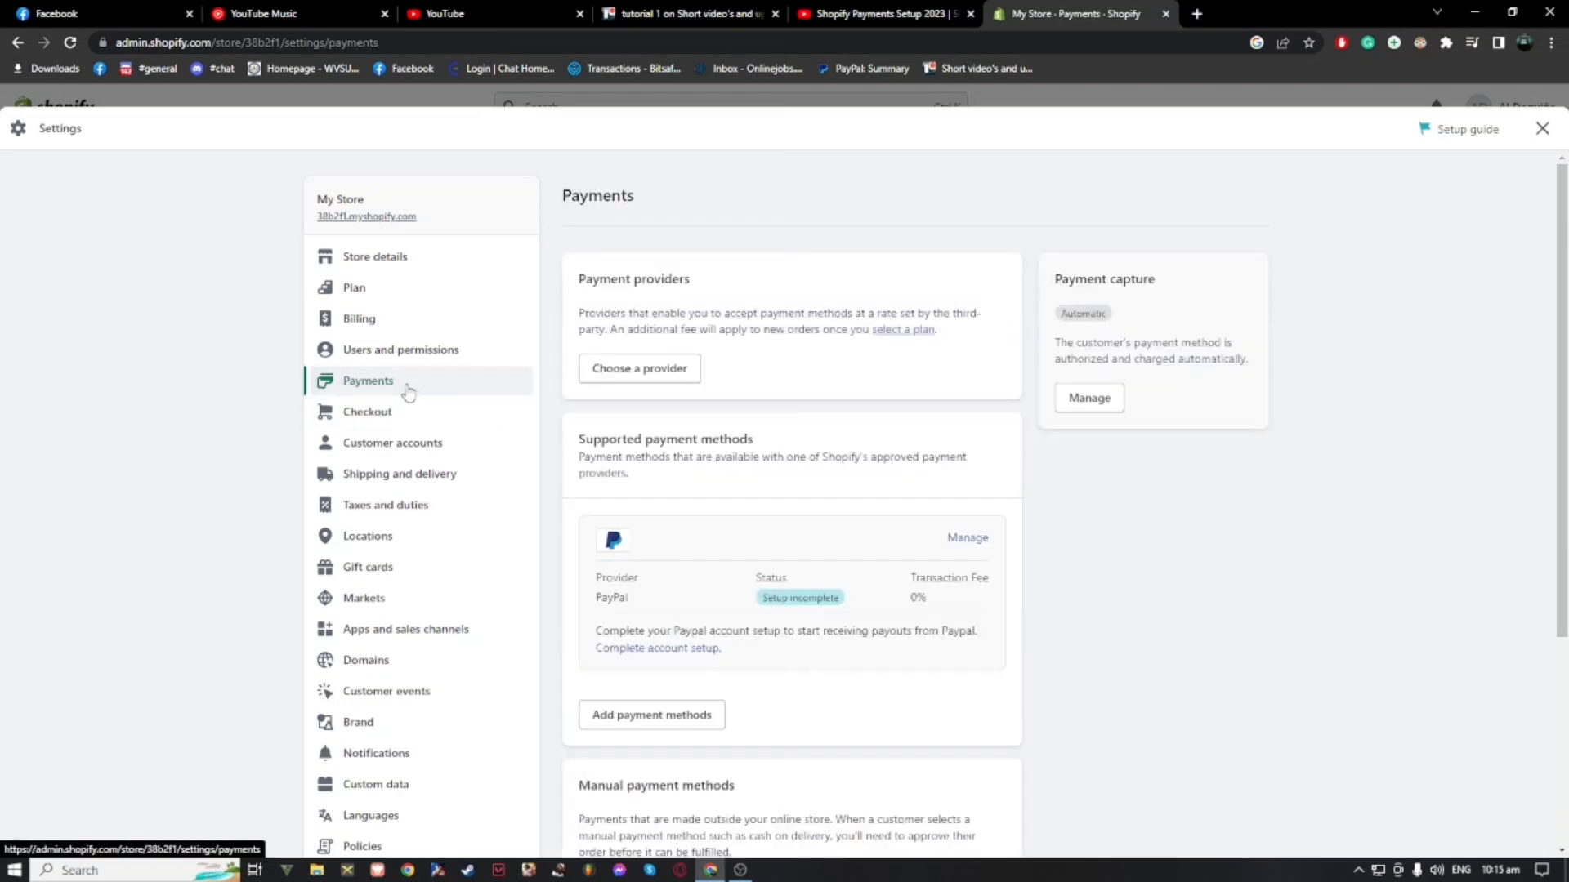
Step: Reopen the third-party providers list and look over 2Checkout's accepted cards
{"action": "left_click", "coordinate": [655, 378]}
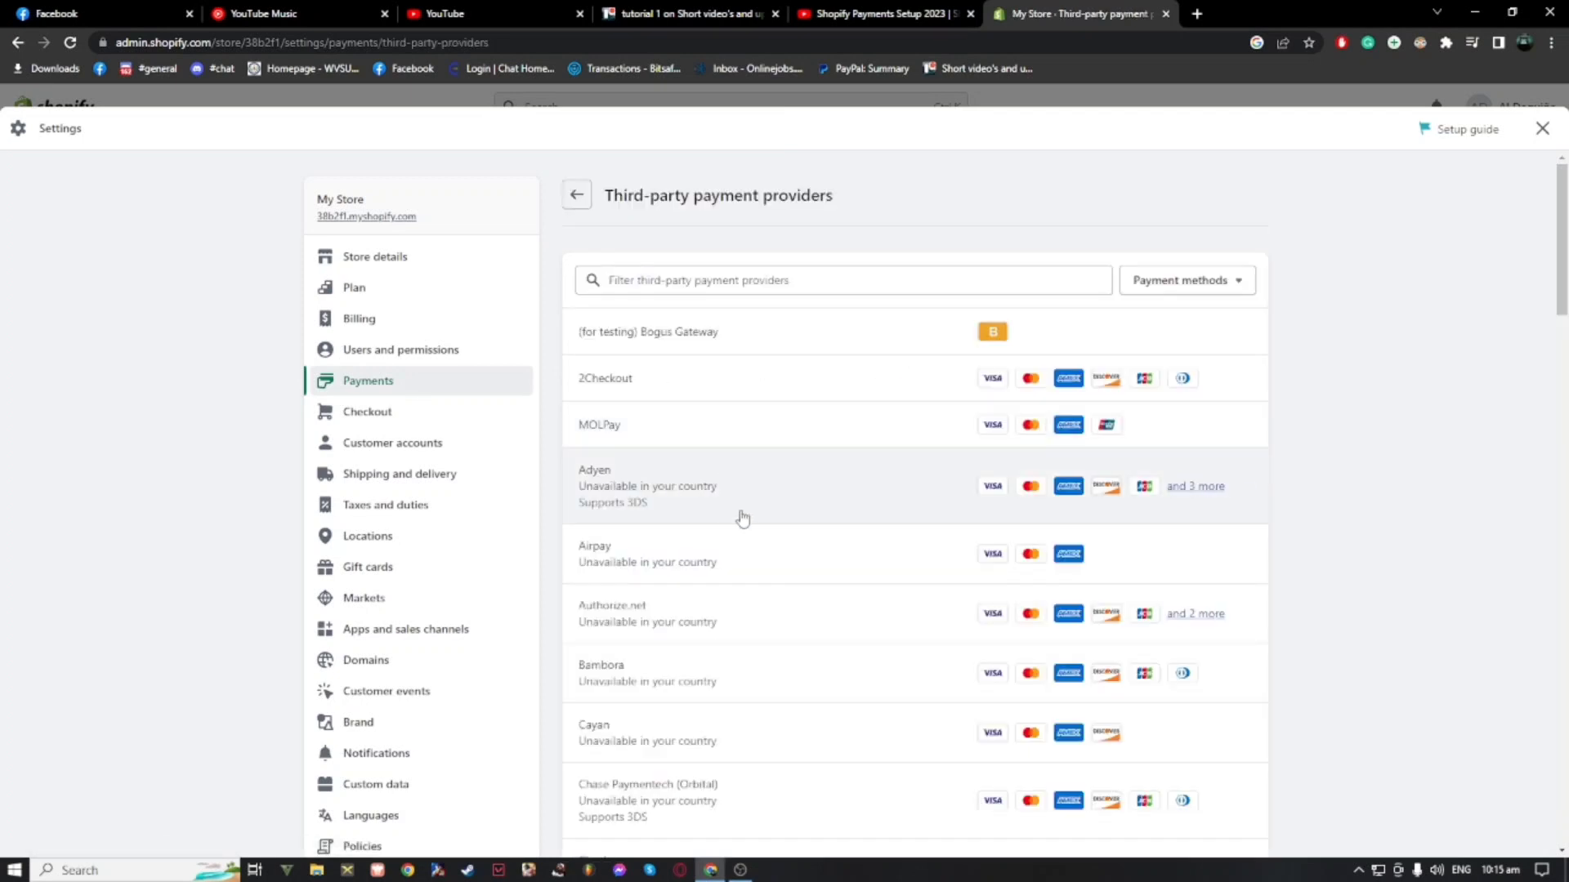
{"action": "scroll", "coordinate": [756, 548], "scroll_direction": "down", "scroll_amount": 5}
{"action": "scroll", "coordinate": [755, 545], "scroll_direction": "up", "scroll_amount": 5}
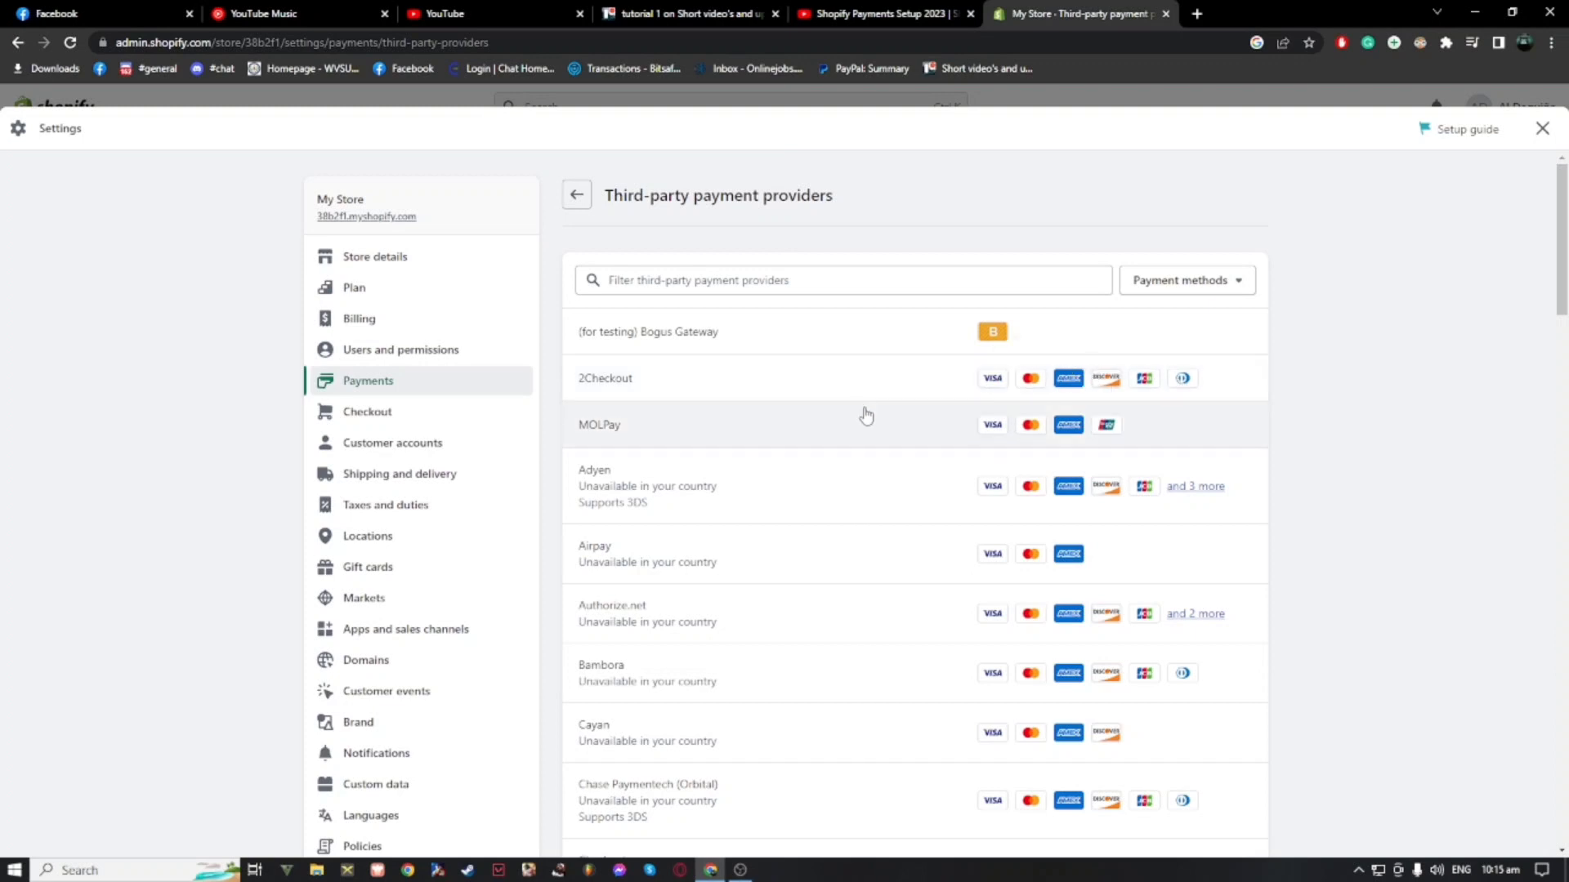
Step: Open the 2Checkout provider page and read through its details
{"action": "left_click", "coordinate": [718, 393]}
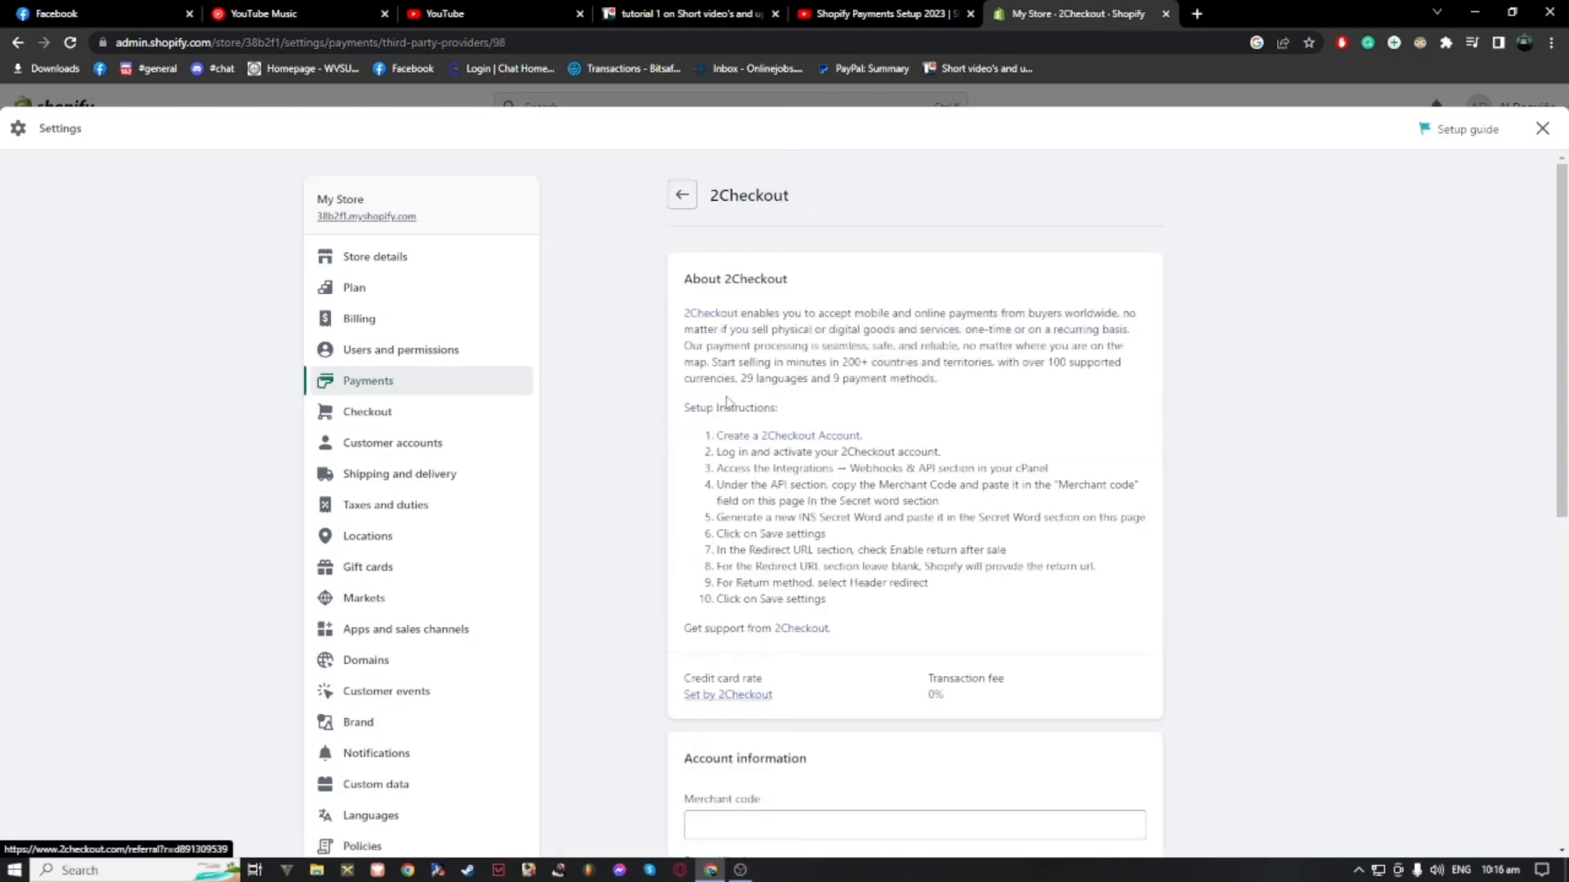
{"action": "scroll", "coordinate": [799, 590], "scroll_direction": "down", "scroll_amount": 4}
{"action": "scroll", "coordinate": [799, 590], "scroll_direction": "down", "scroll_amount": 4}
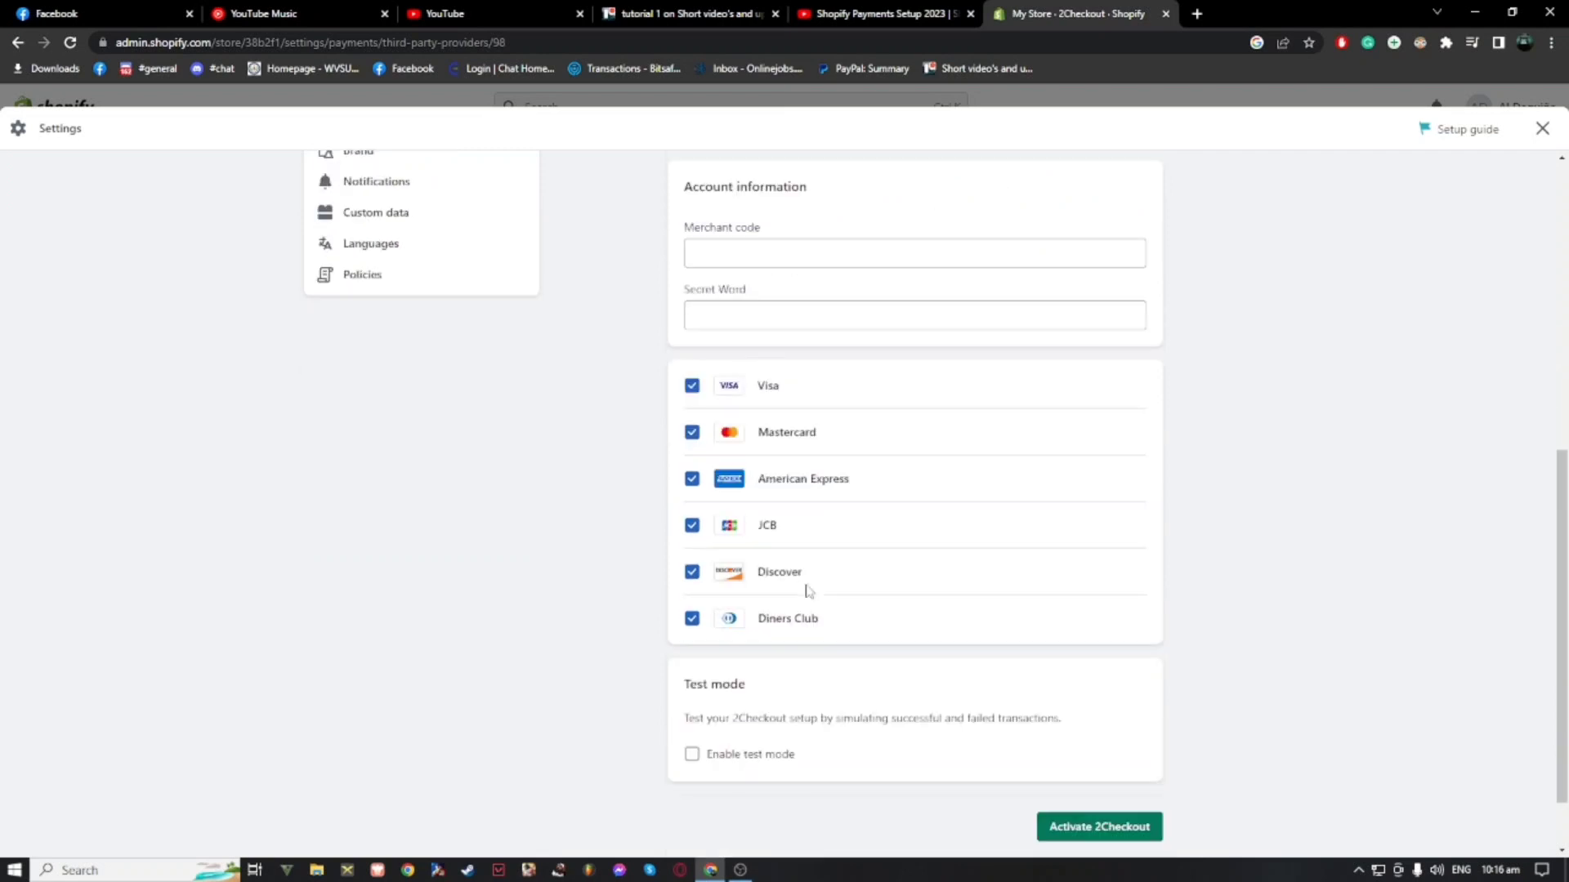
{"action": "scroll", "coordinate": [738, 483], "scroll_direction": "up", "scroll_amount": 3}
{"action": "scroll", "coordinate": [841, 573], "scroll_direction": "down", "scroll_amount": 2}
{"action": "scroll", "coordinate": [842, 573], "scroll_direction": "up", "scroll_amount": 6}
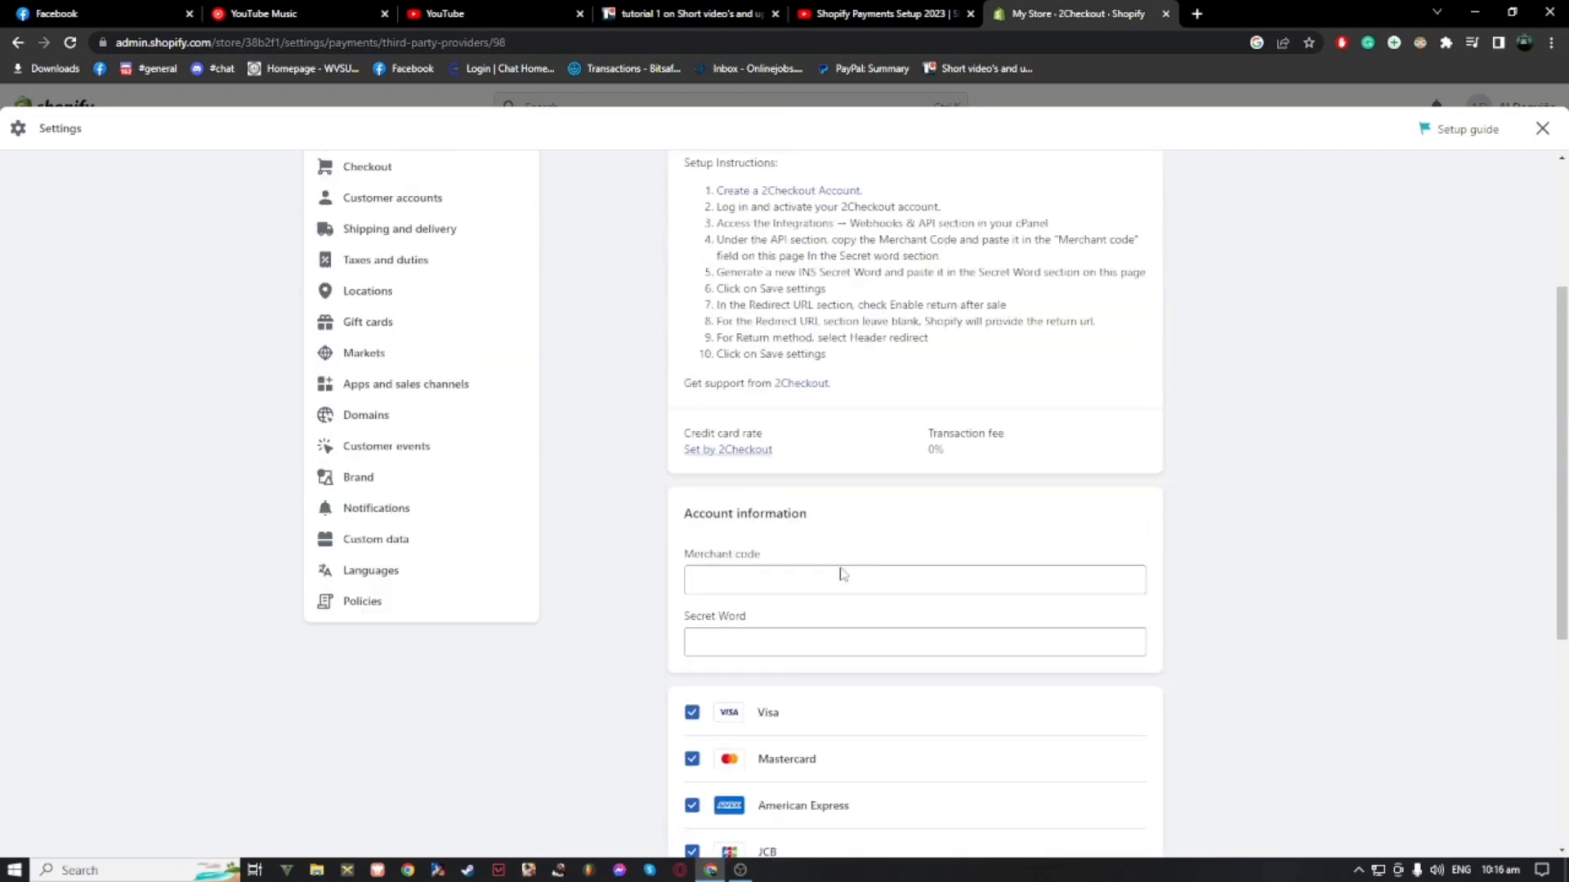
Step: Review the Setup Instructions and follow the 2Checkout link to its website
{"action": "left_click_drag", "start_coordinate": [688, 322], "coordinate": [819, 328]}
{"action": "left_click", "coordinate": [821, 329]}
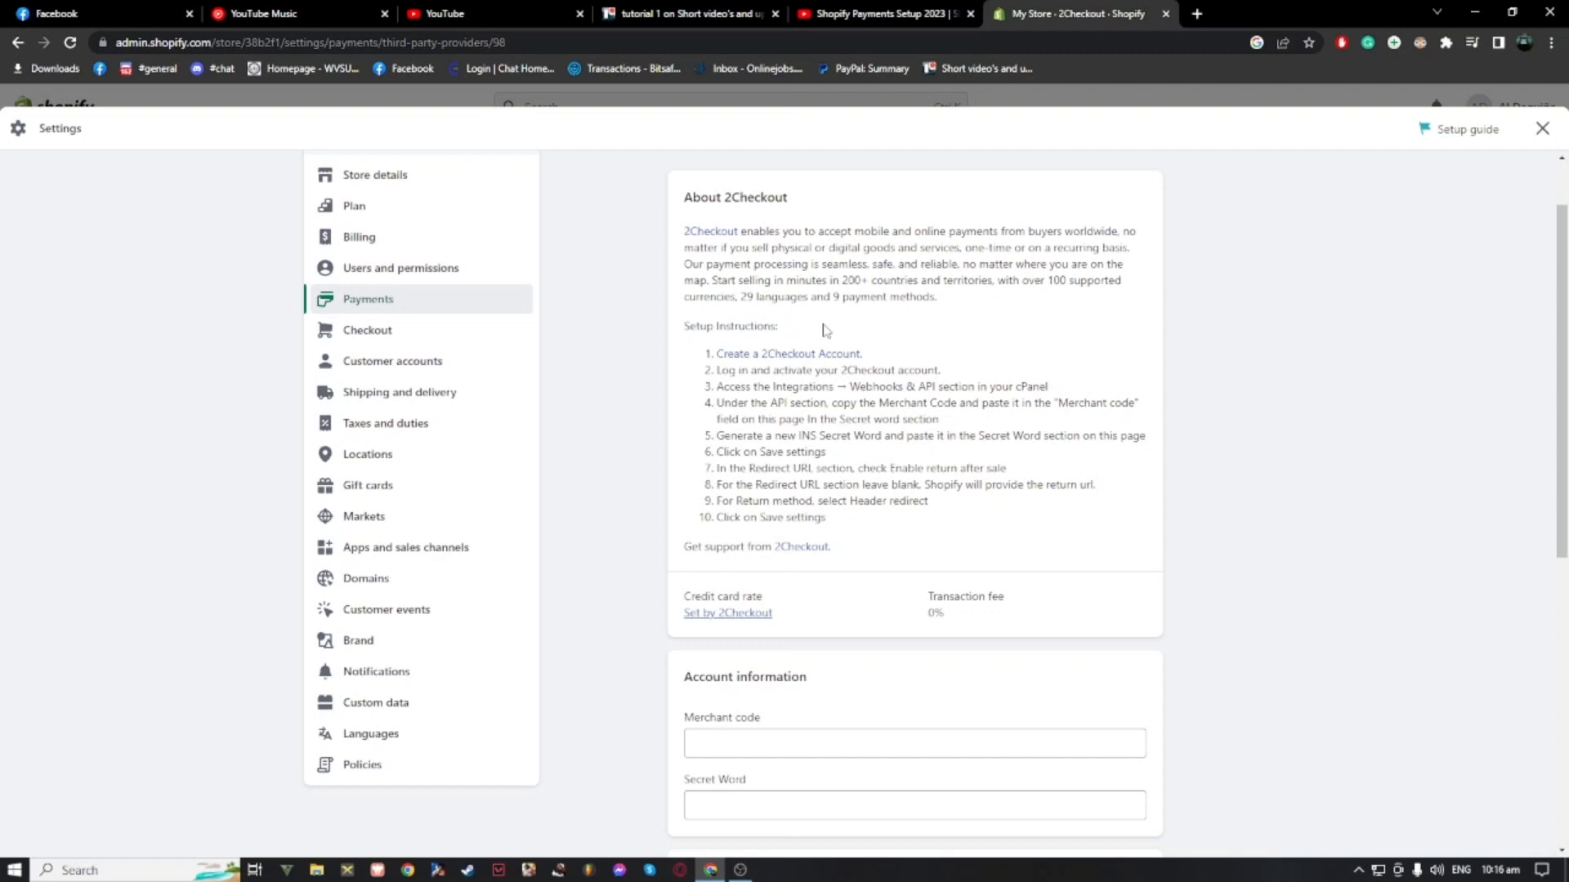
{"action": "scroll", "coordinate": [824, 330], "scroll_direction": "down", "scroll_amount": 4}
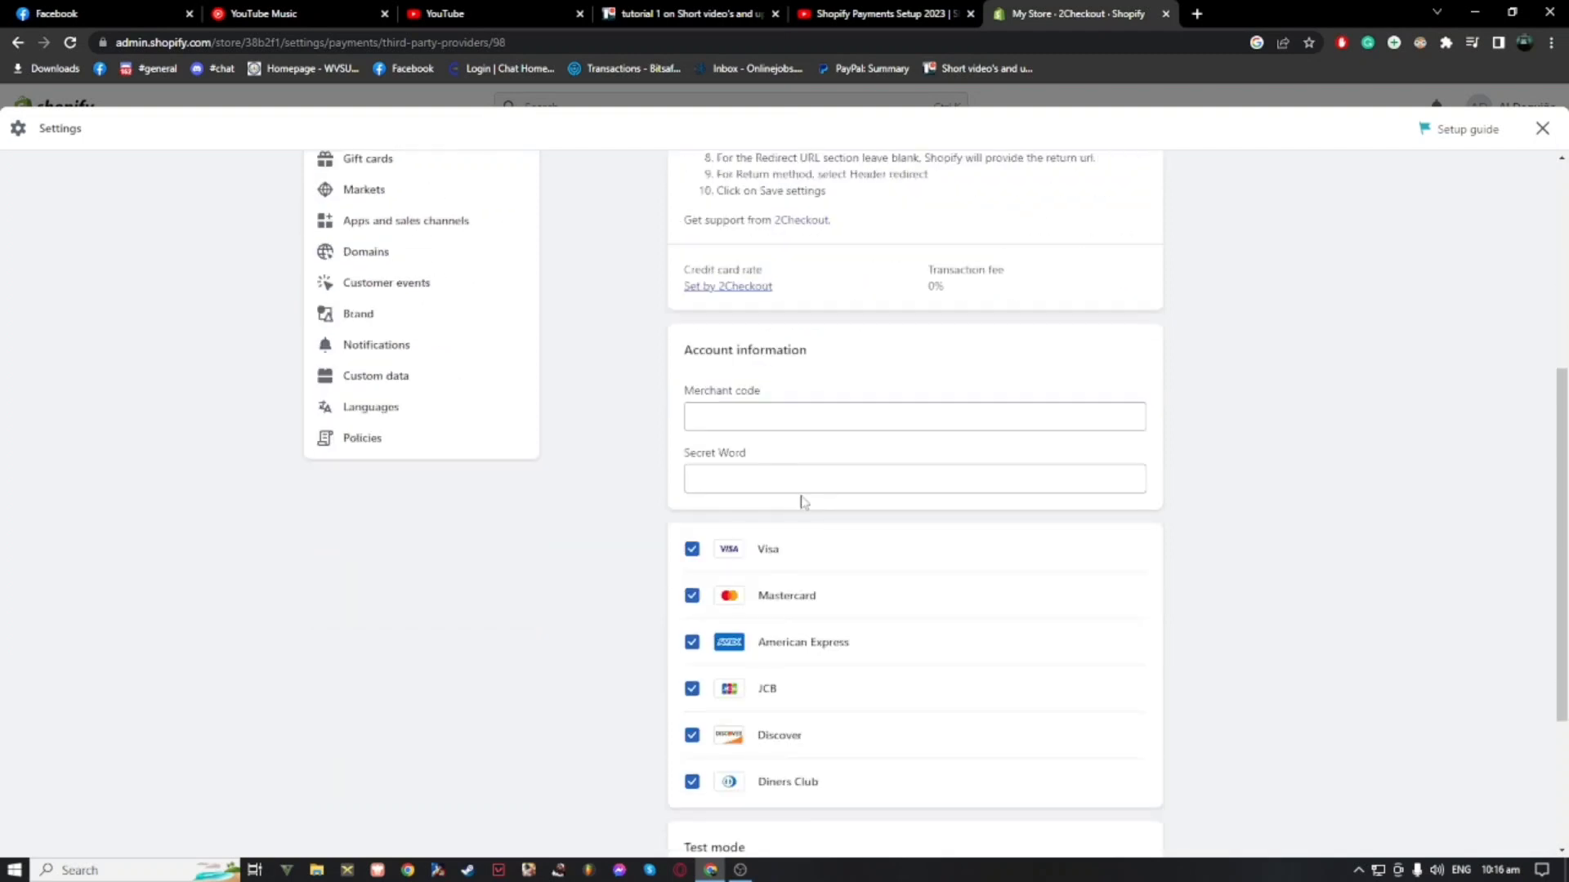
{"action": "scroll", "coordinate": [855, 444], "scroll_direction": "up", "scroll_amount": 4}
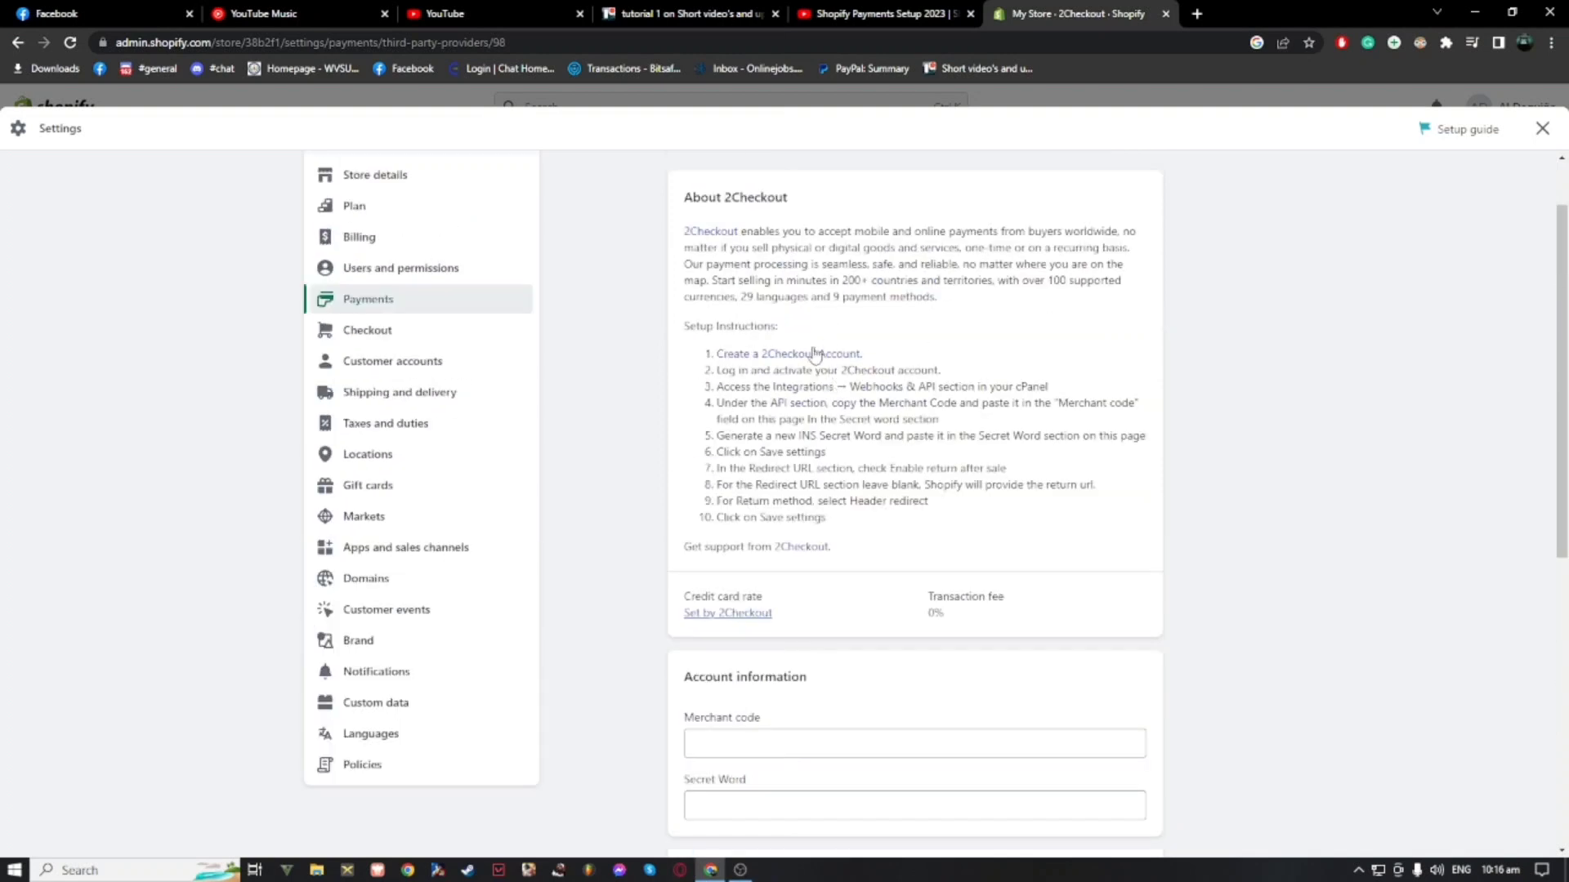
{"action": "left_click", "coordinate": [800, 362]}
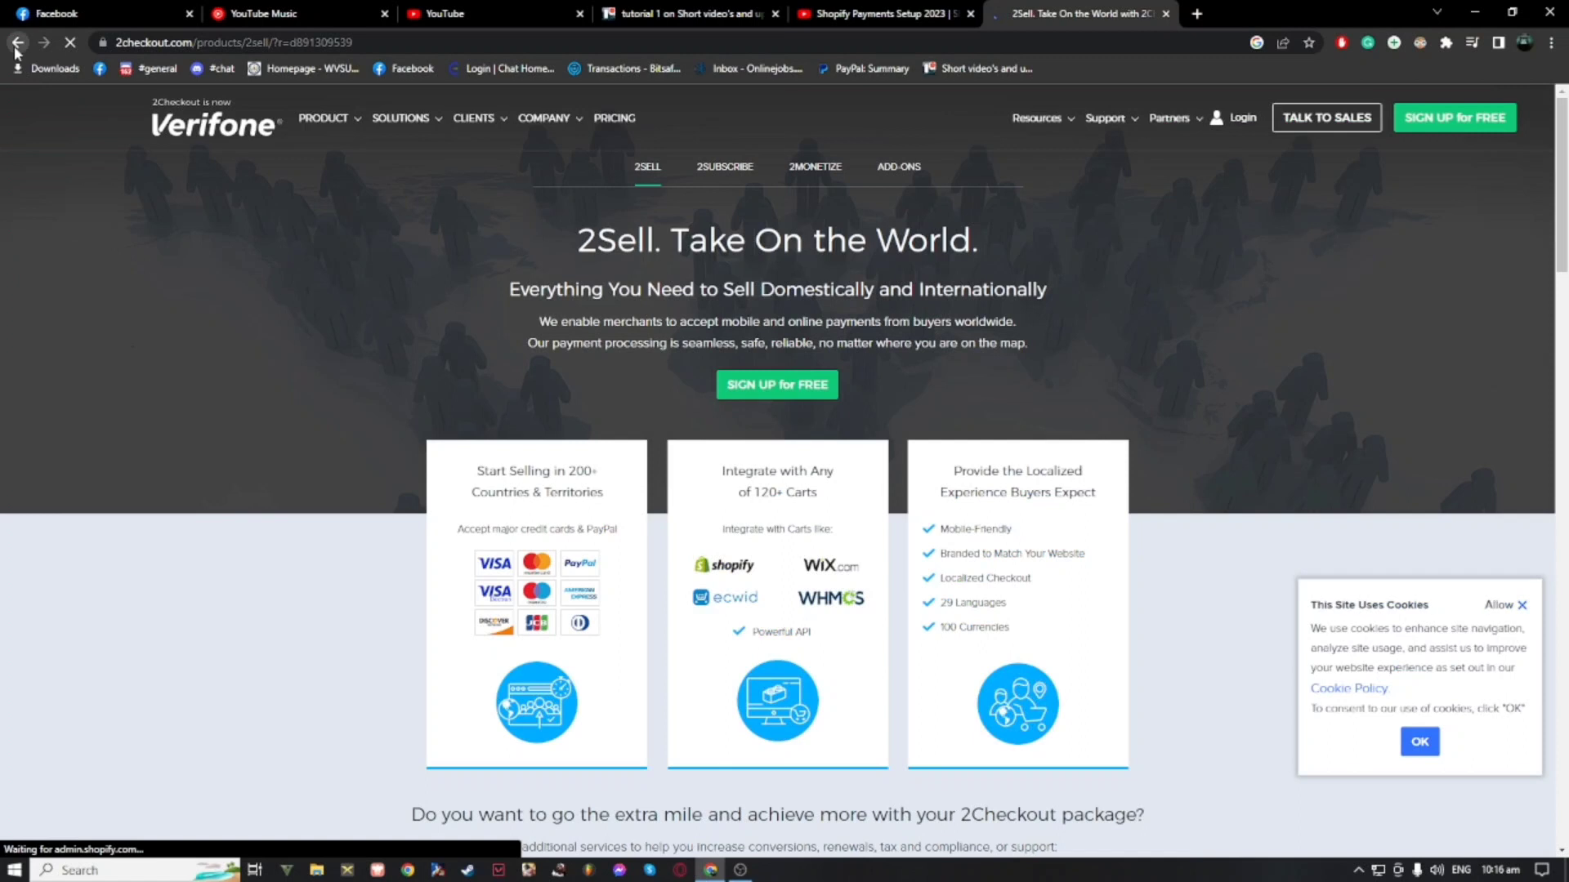
Step: Reopen the 2Checkout website from the Shopify setup page in a new tab
{"action": "left_click", "coordinate": [16, 45]}
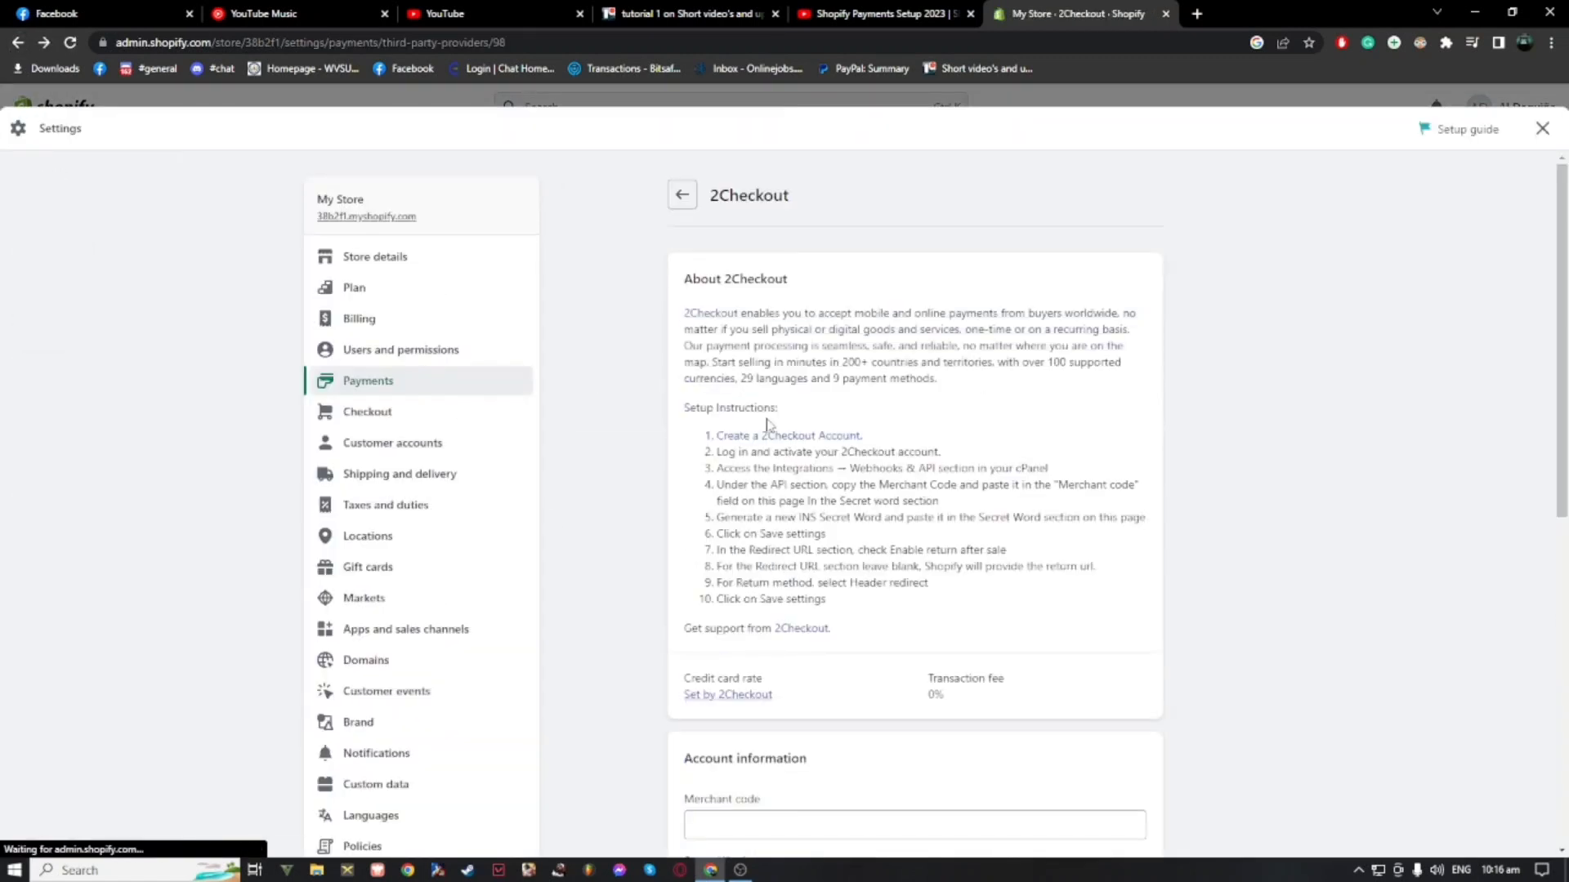
{"action": "right_click", "coordinate": [764, 436]}
{"action": "left_click", "coordinate": [819, 445]}
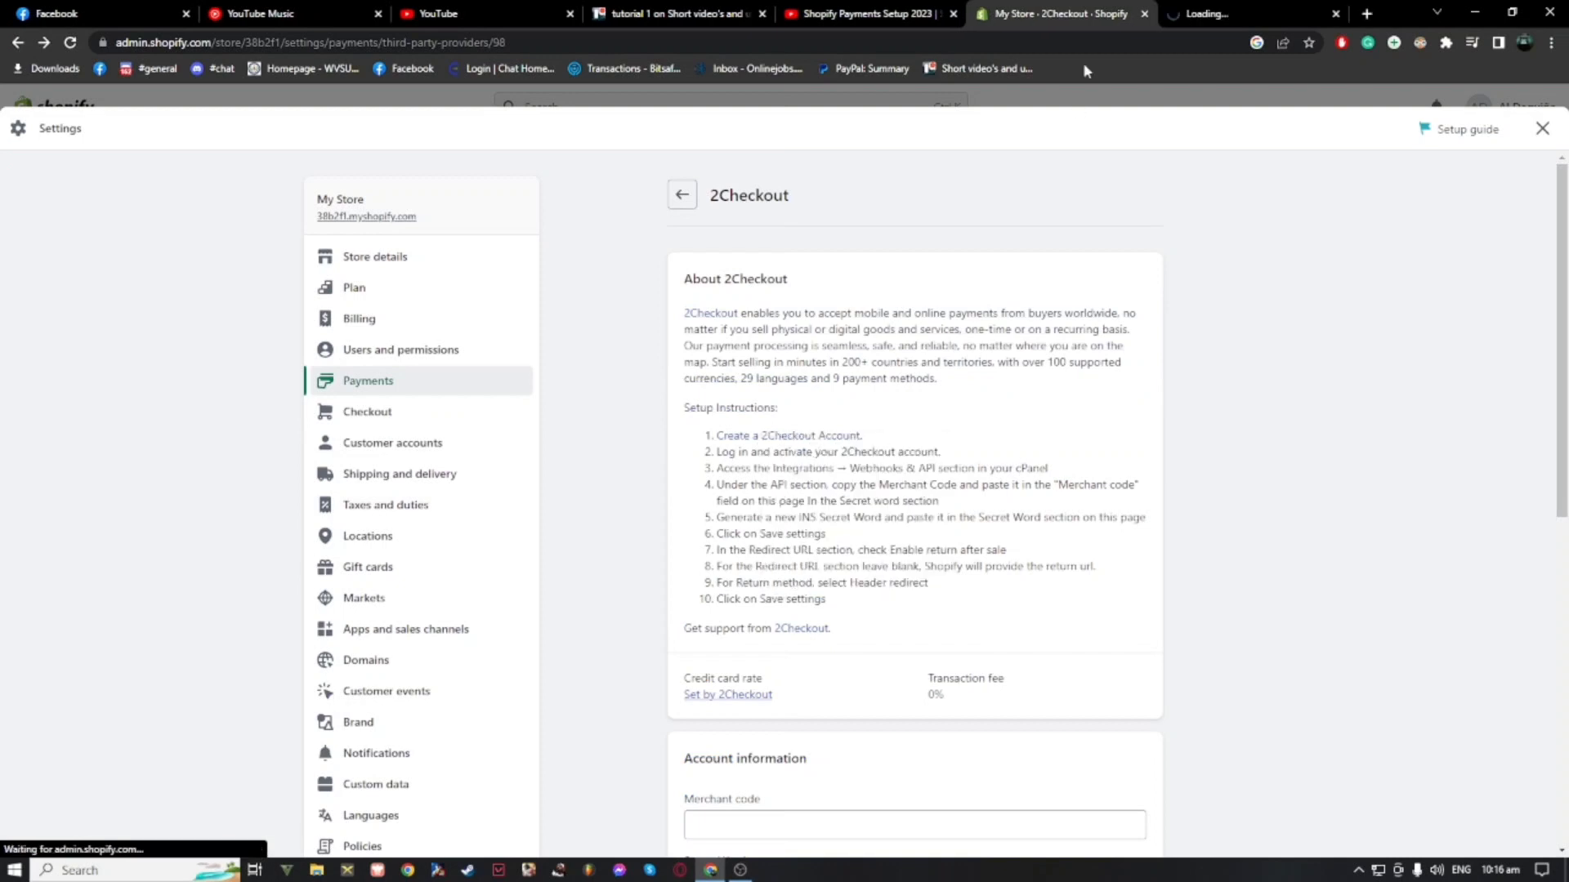
{"action": "left_click", "coordinate": [1247, 8]}
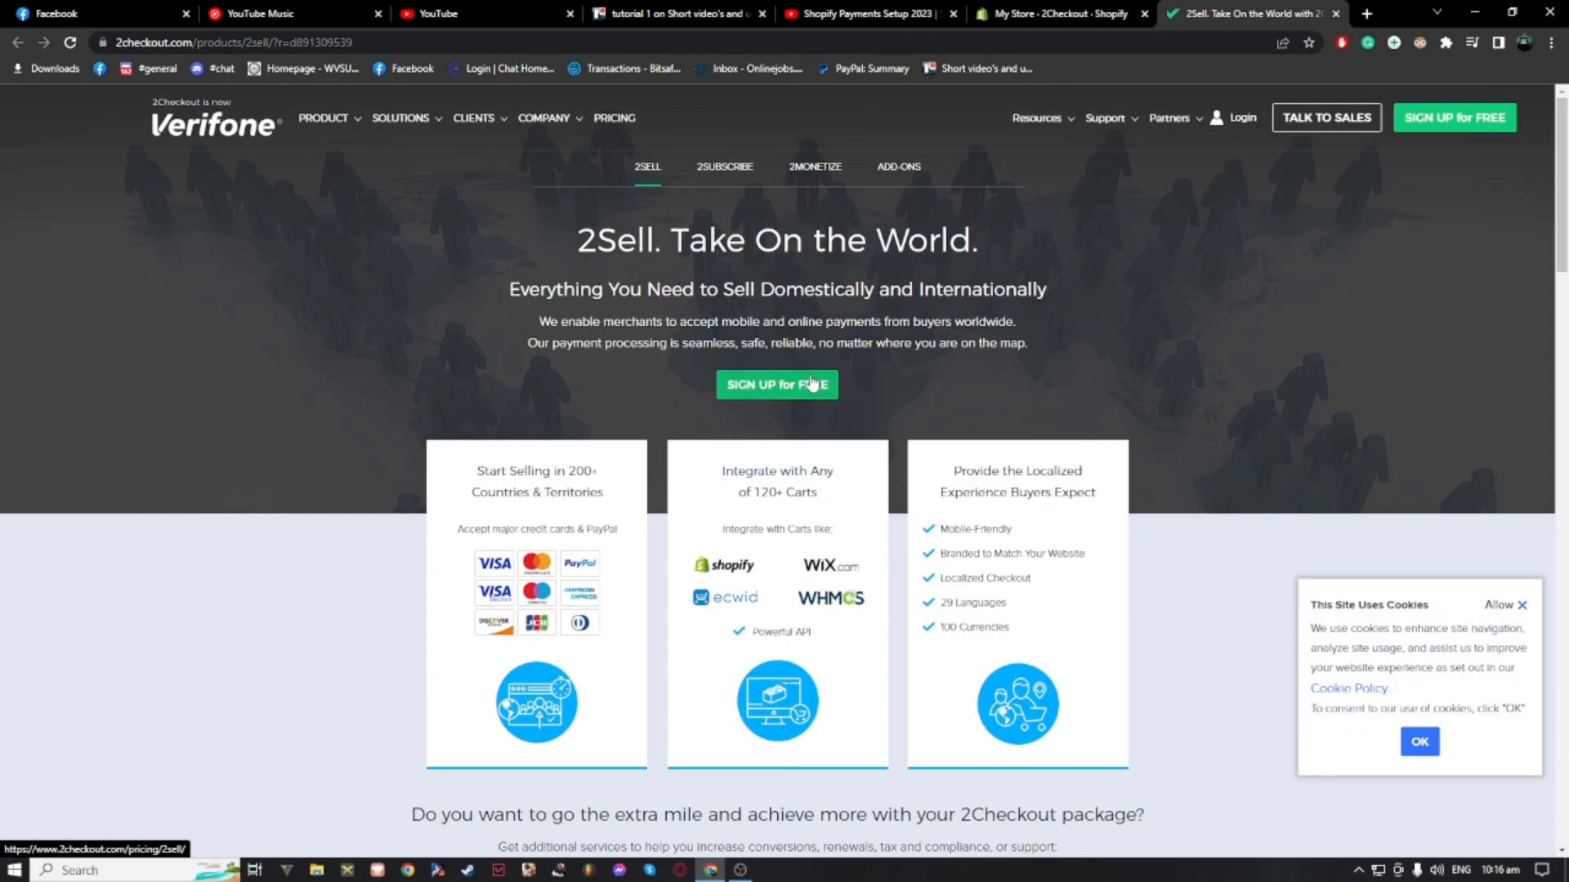
Step: Sign up for a free 2Checkout account selling digital products and go to its login
{"action": "left_click", "coordinate": [794, 400]}
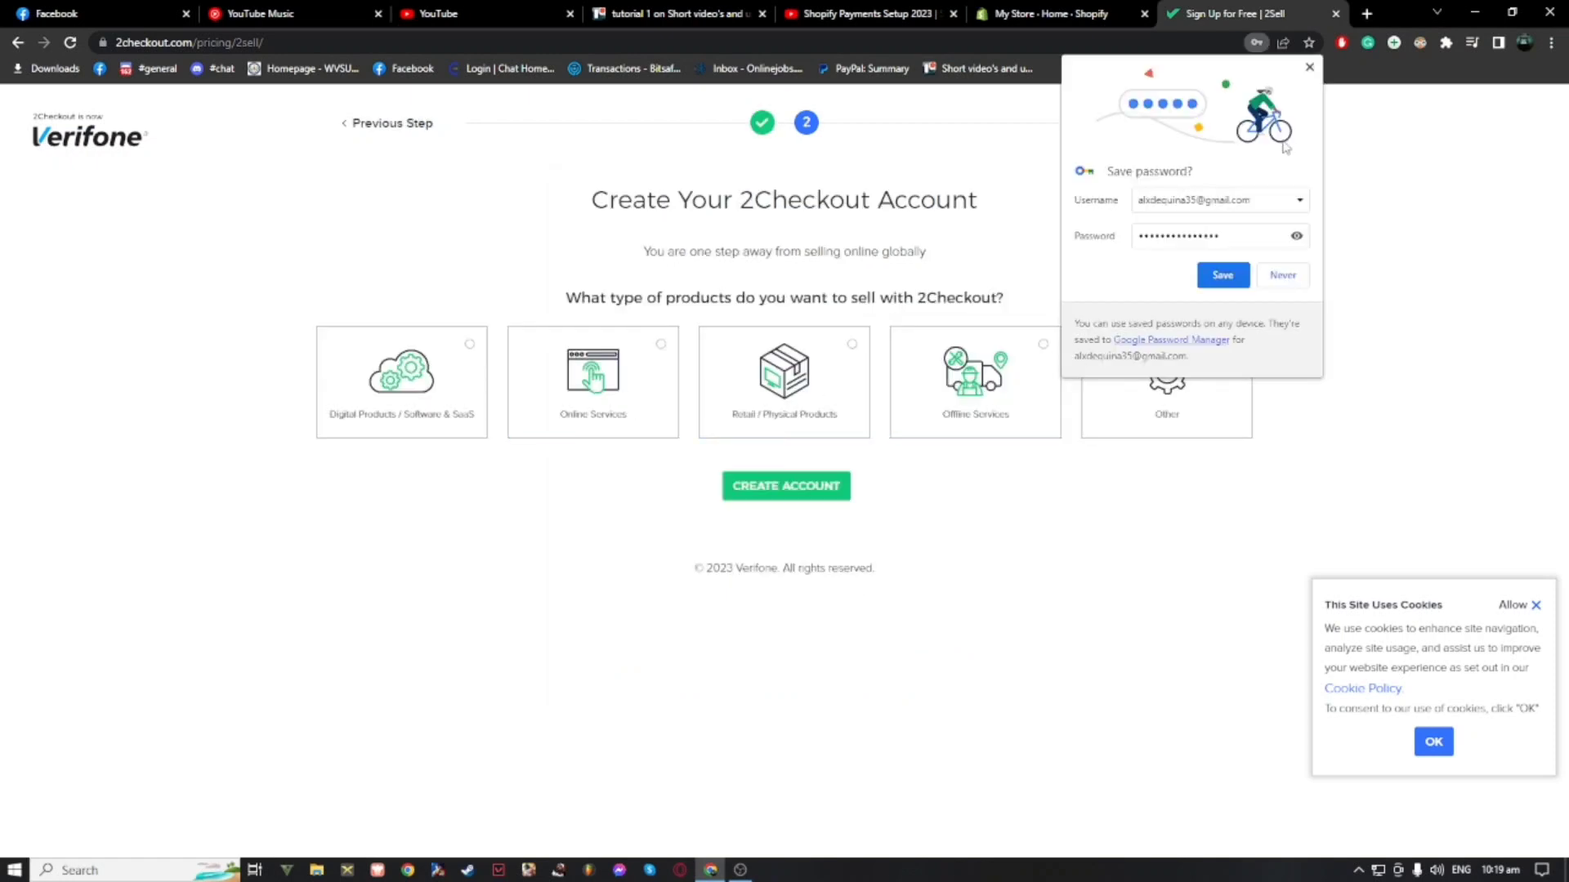
{"action": "left_click", "coordinate": [1309, 67]}
{"action": "left_click", "coordinate": [1173, 436]}
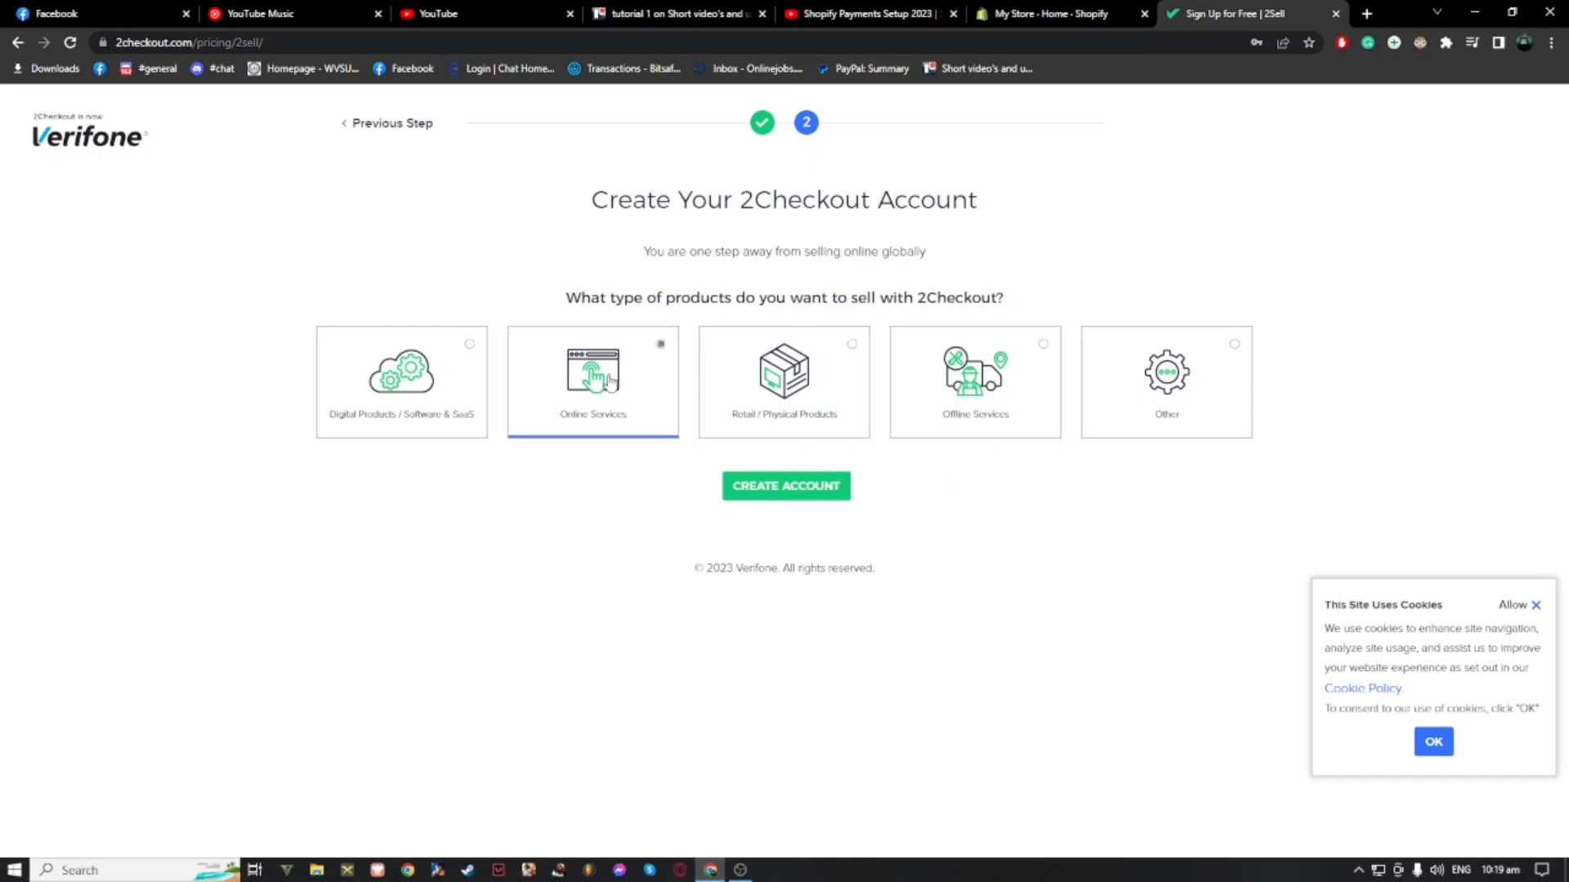
{"action": "left_click", "coordinate": [443, 364]}
{"action": "left_click", "coordinate": [732, 486]}
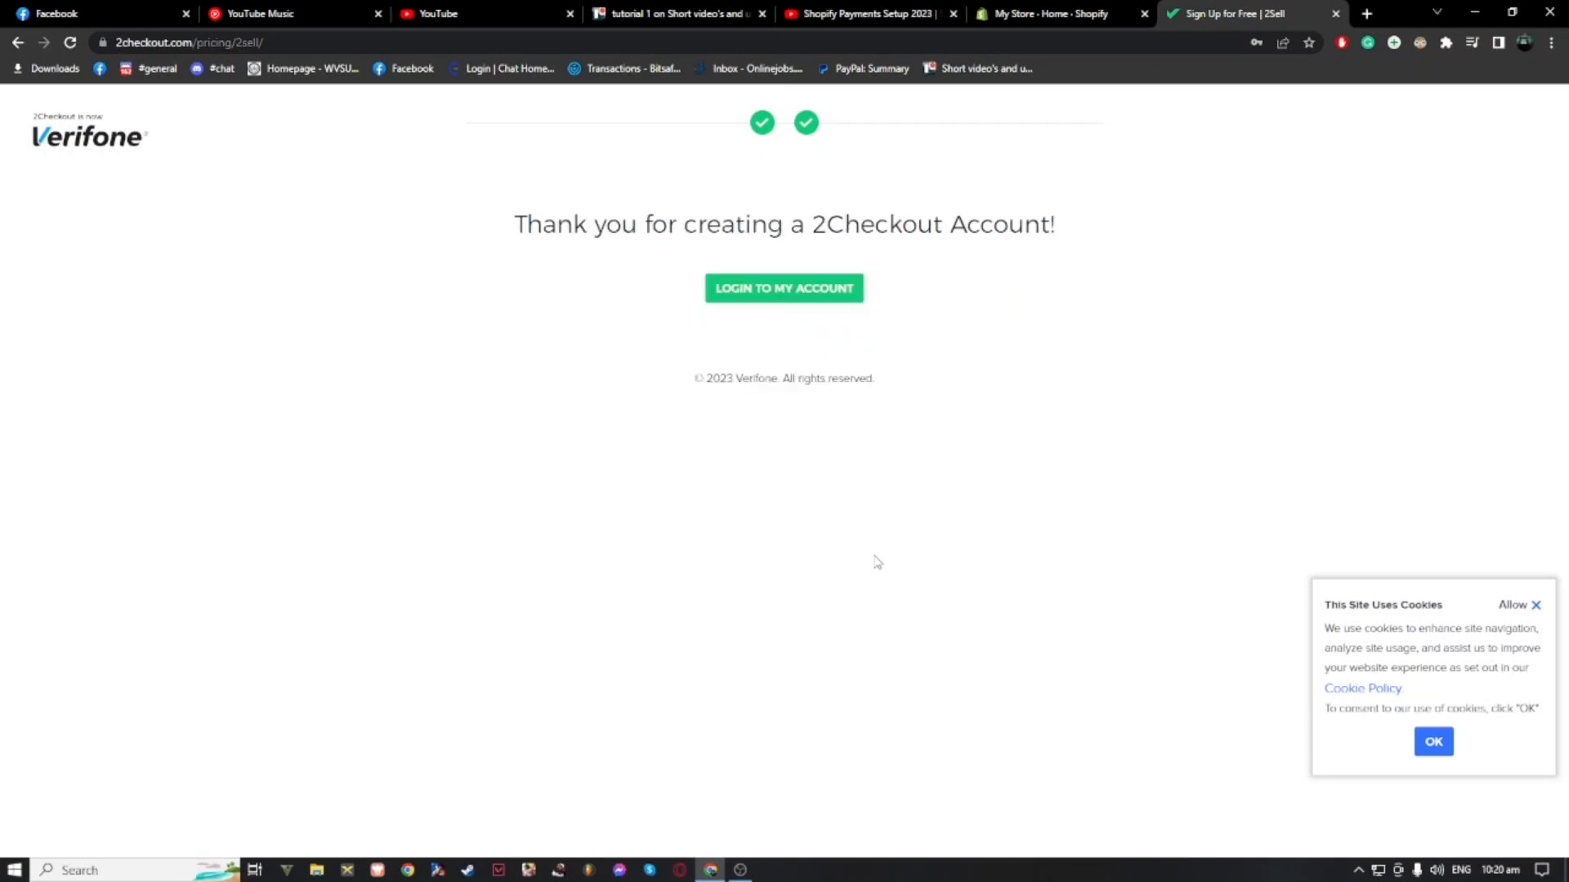
{"action": "left_click", "coordinate": [785, 291]}
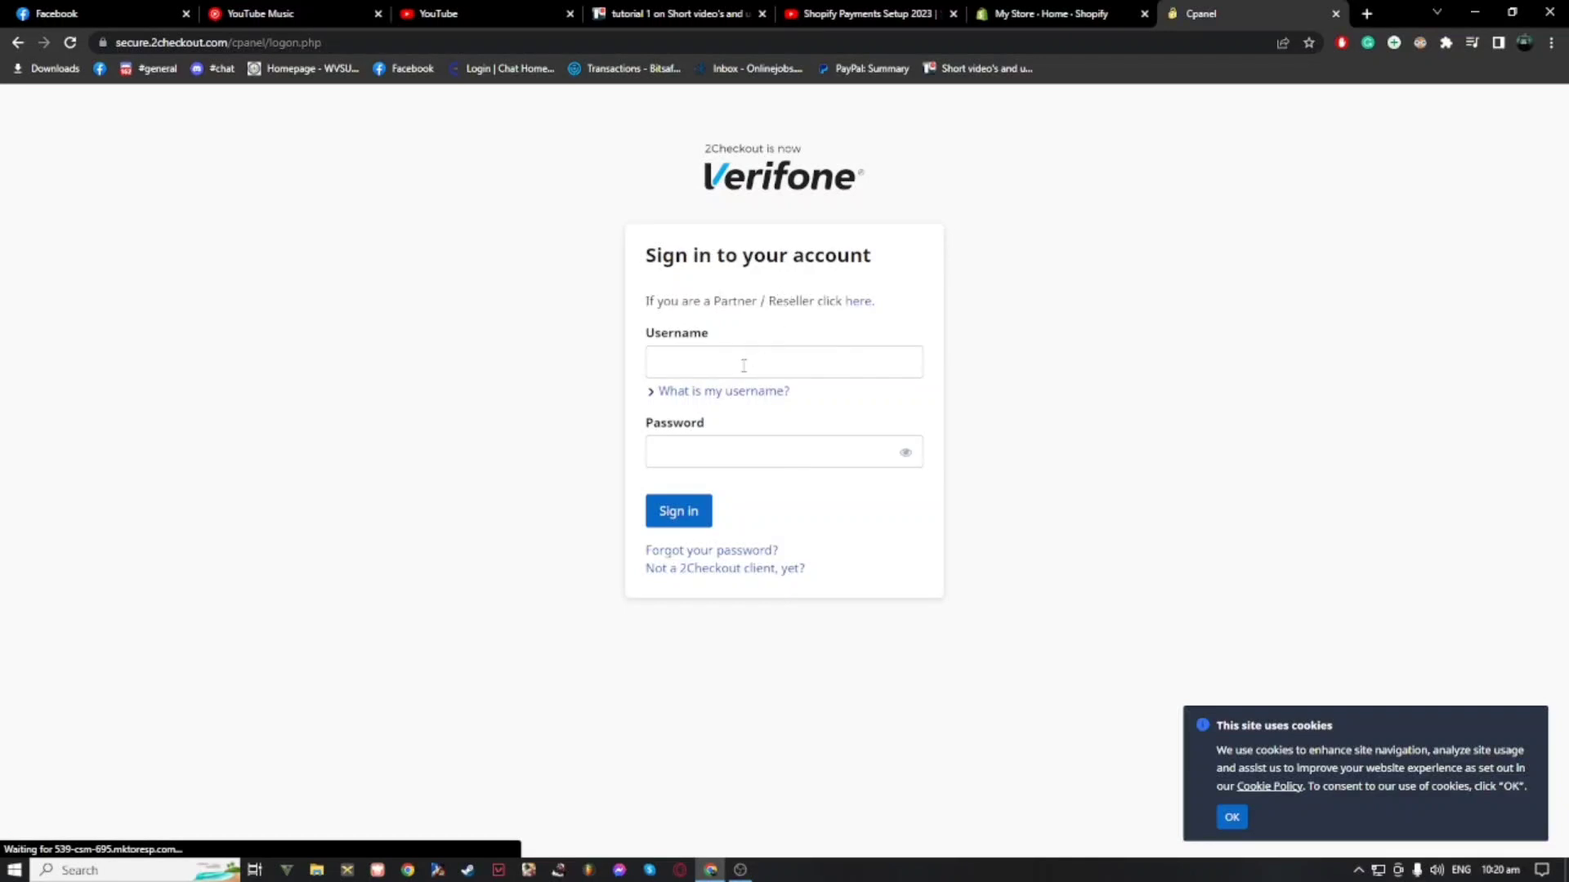
Step: Sign in to the new 2Checkout account with the account's username and password
{"action": "left_click", "coordinate": [704, 368]}
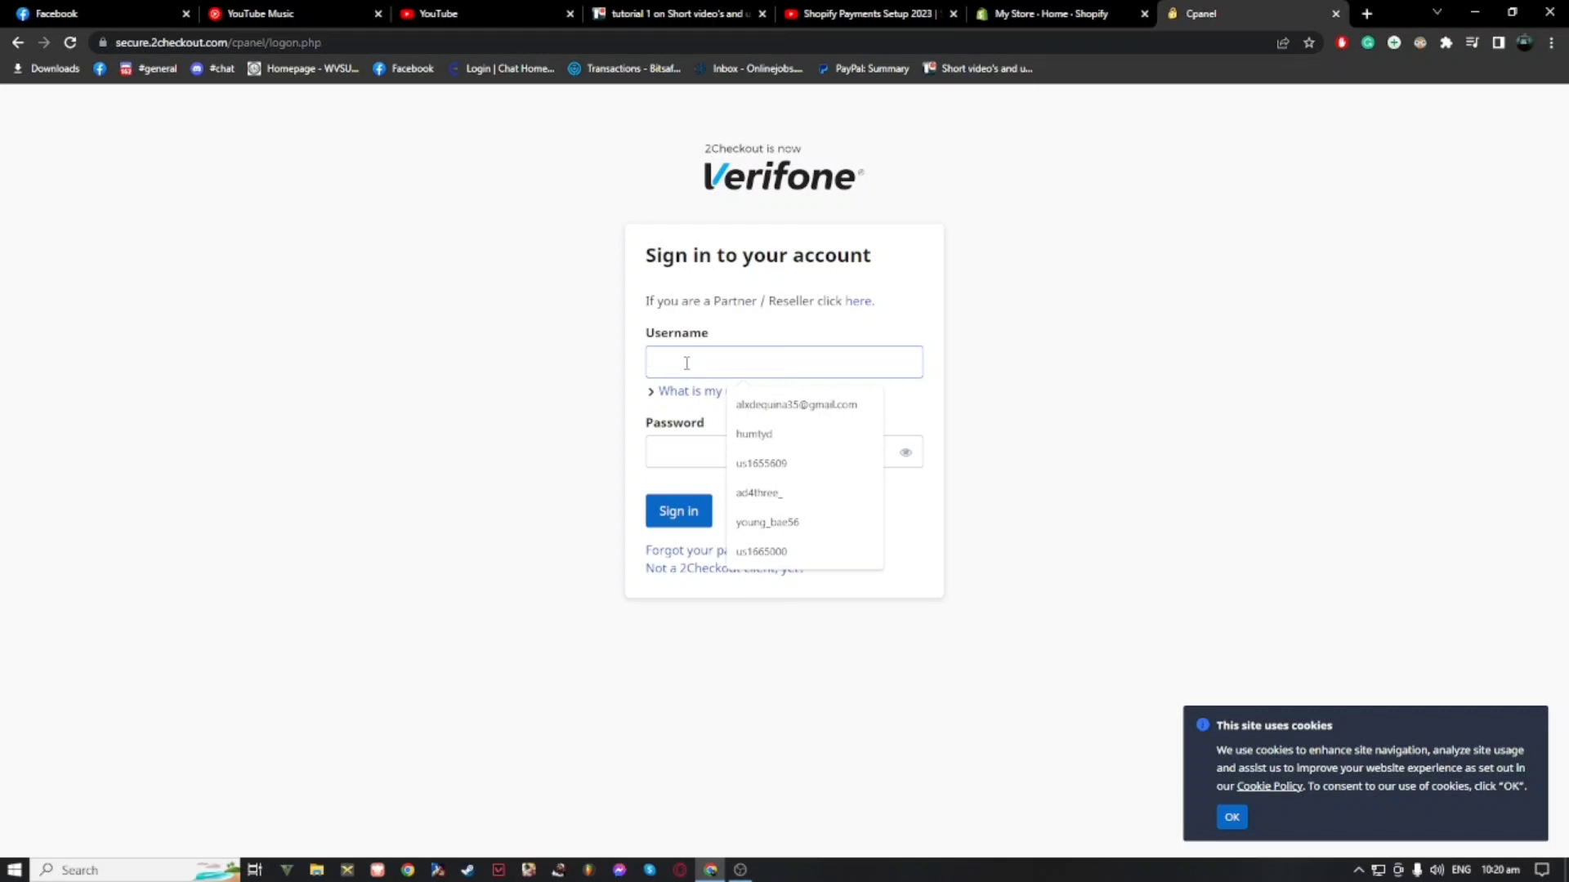
{"action": "type", "text": "Al Rudolf Dequina"}
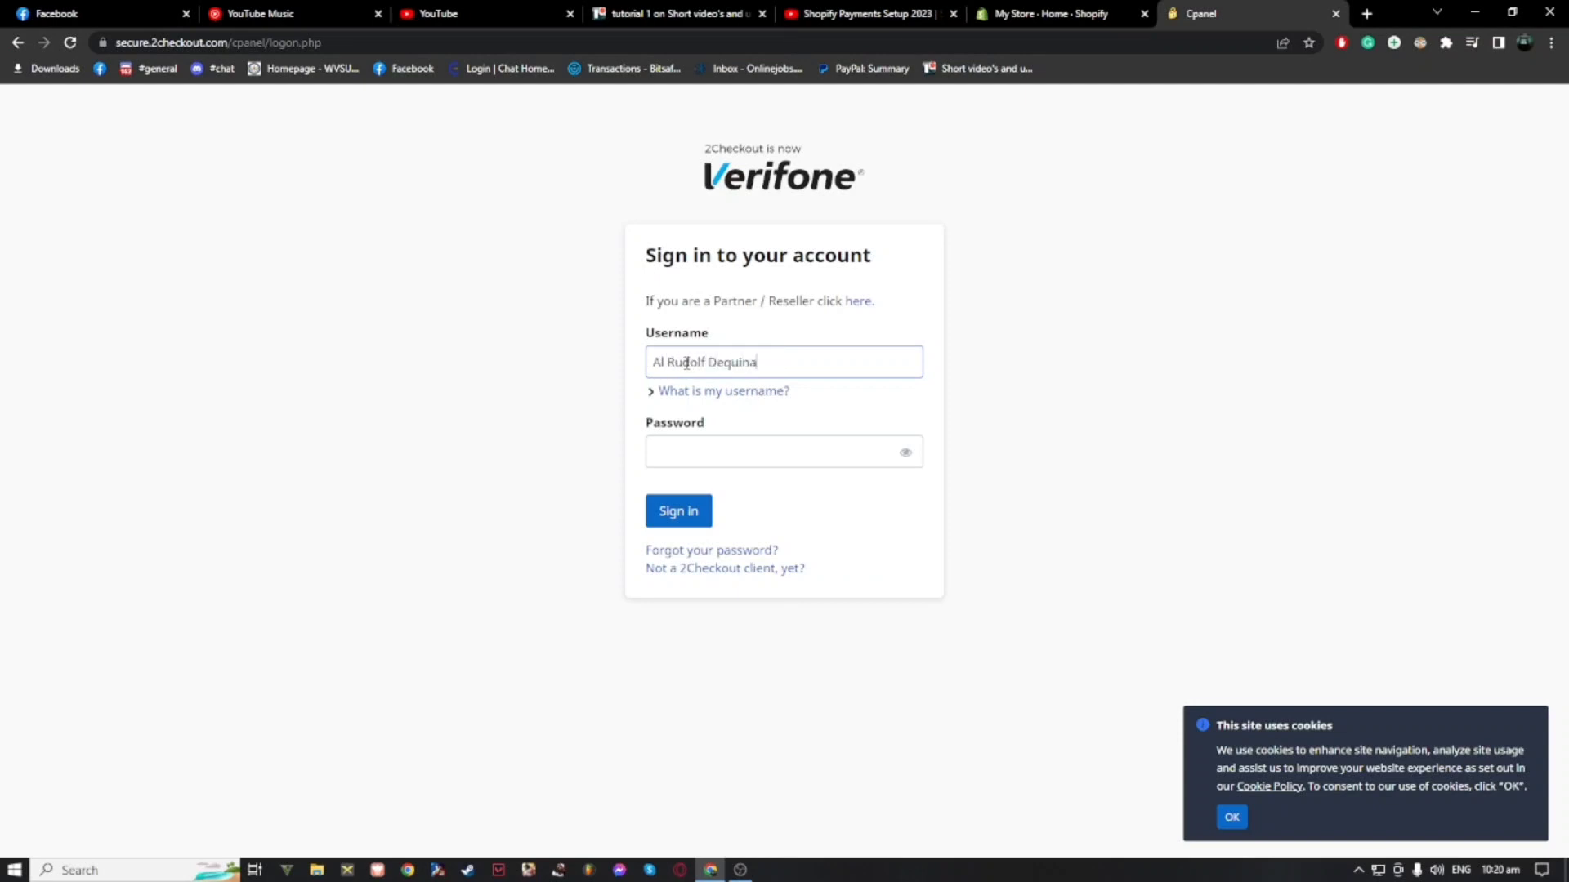
{"action": "left_click", "coordinate": [663, 464]}
{"action": "type", "text": "*************"}
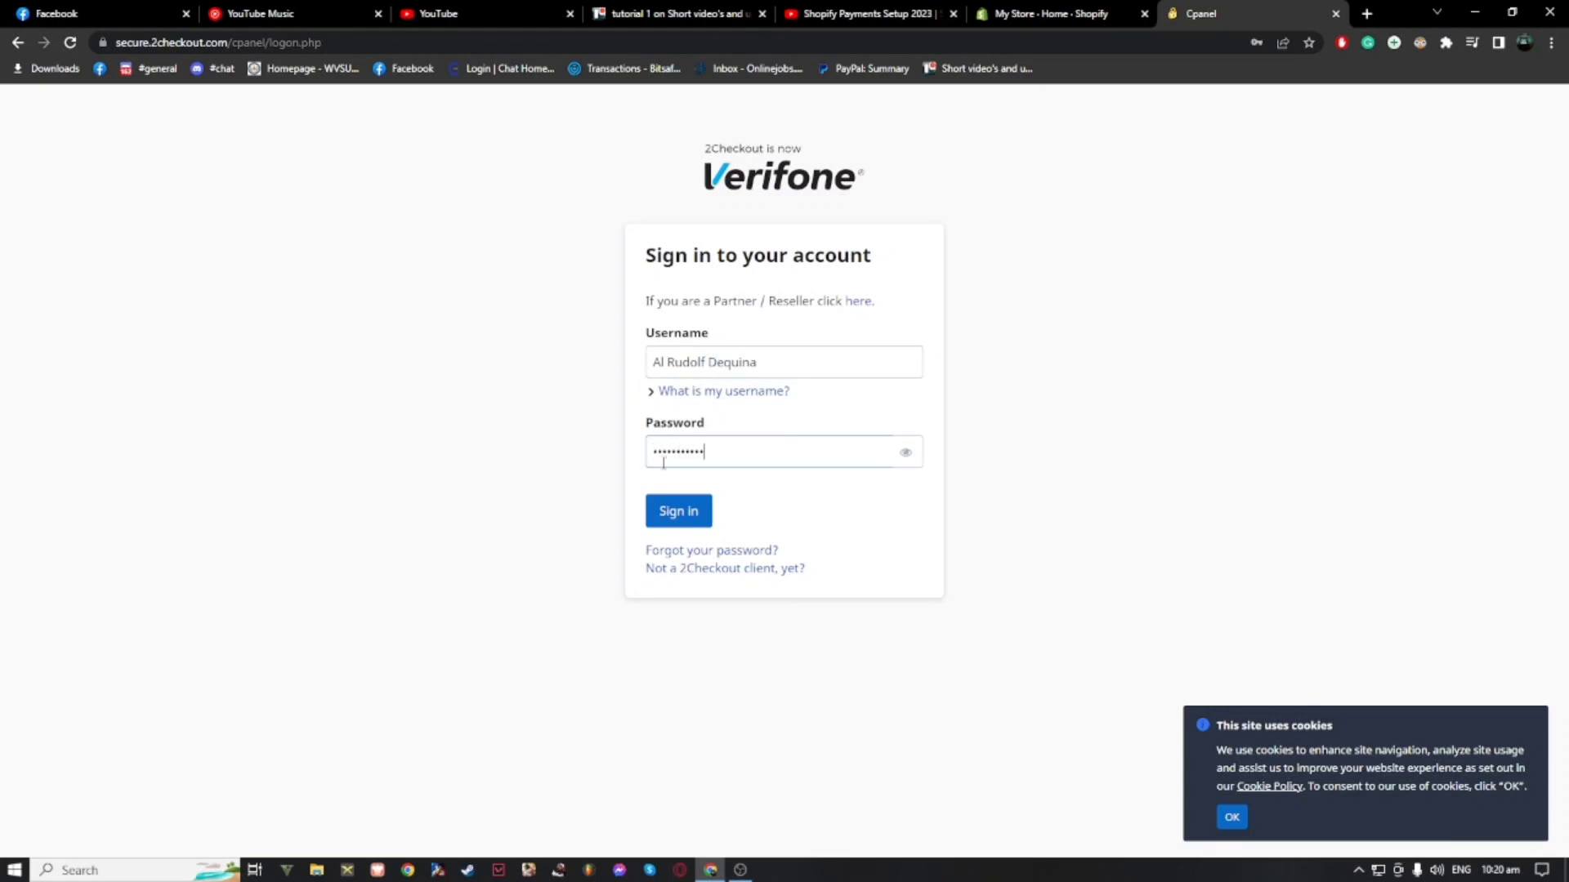
{"action": "type", "text": "*"}
{"action": "left_click", "coordinate": [667, 513]}
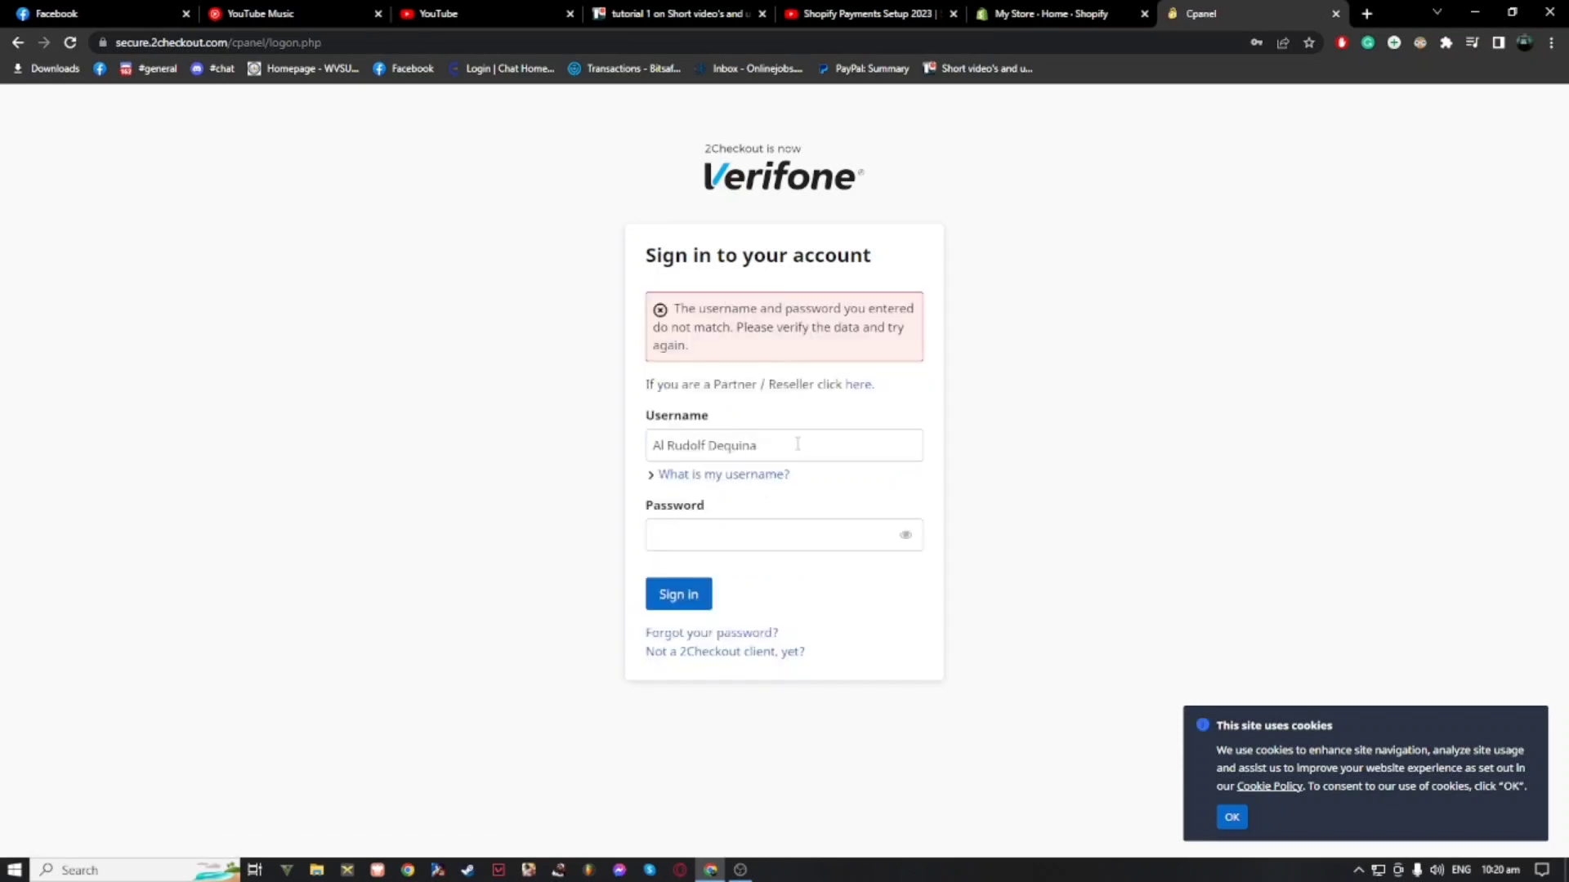
Step: Clear the rejected username from the sign-in form
{"action": "left_click", "coordinate": [798, 443]}
{"action": "left_click_drag", "start_coordinate": [797, 443], "coordinate": [642, 448]}
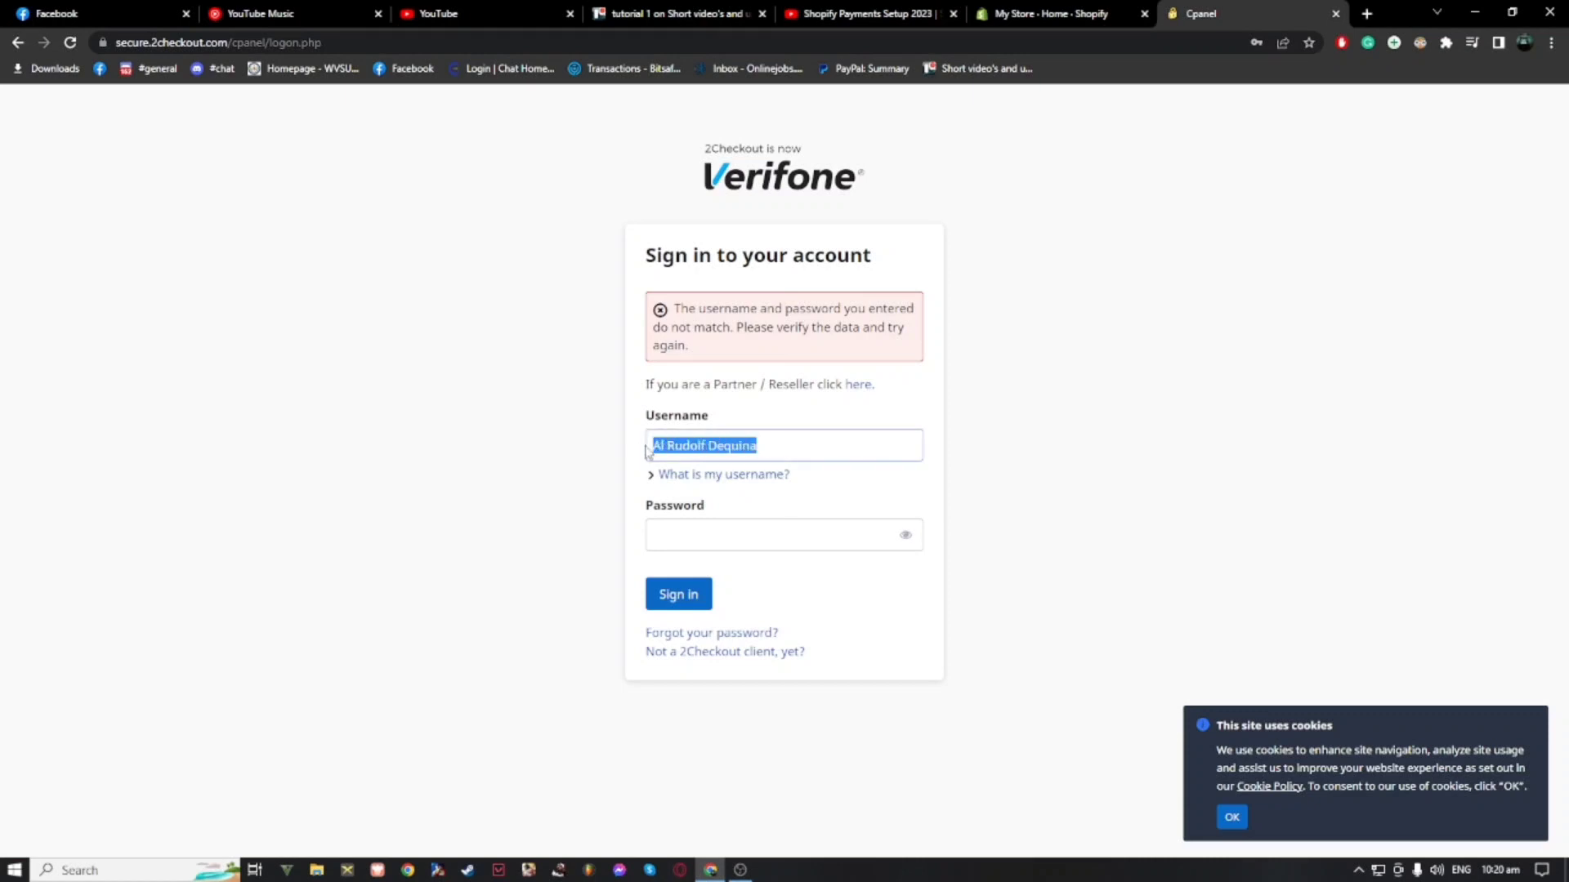
{"action": "key", "text": "BackSpace"}
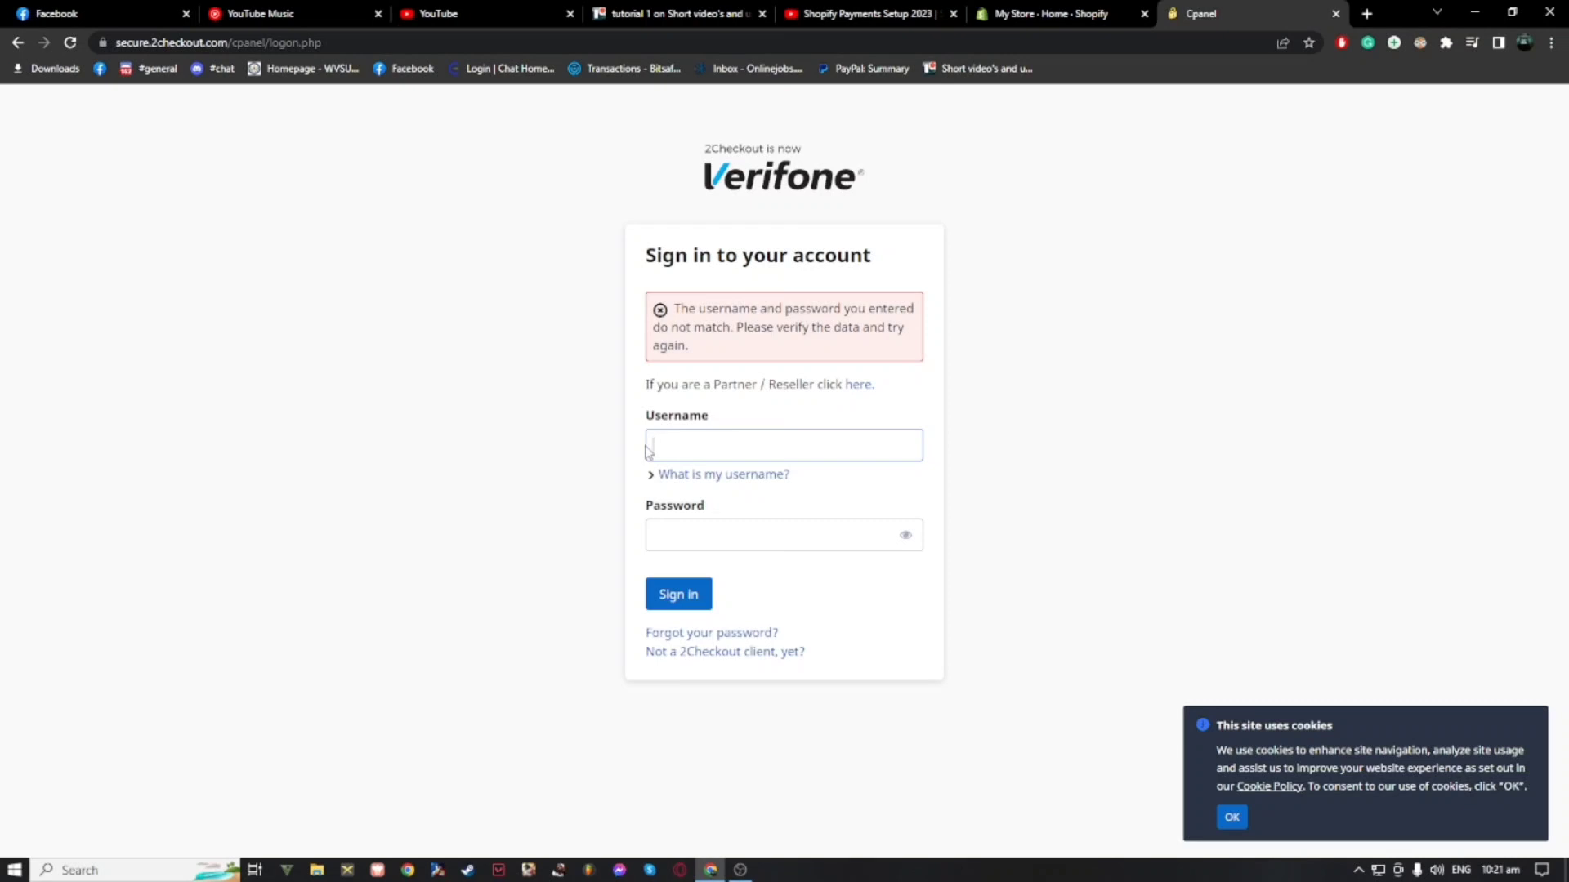
Step: Log in to the Avangate partner area with the saved email and account password
{"action": "left_click", "coordinate": [859, 385]}
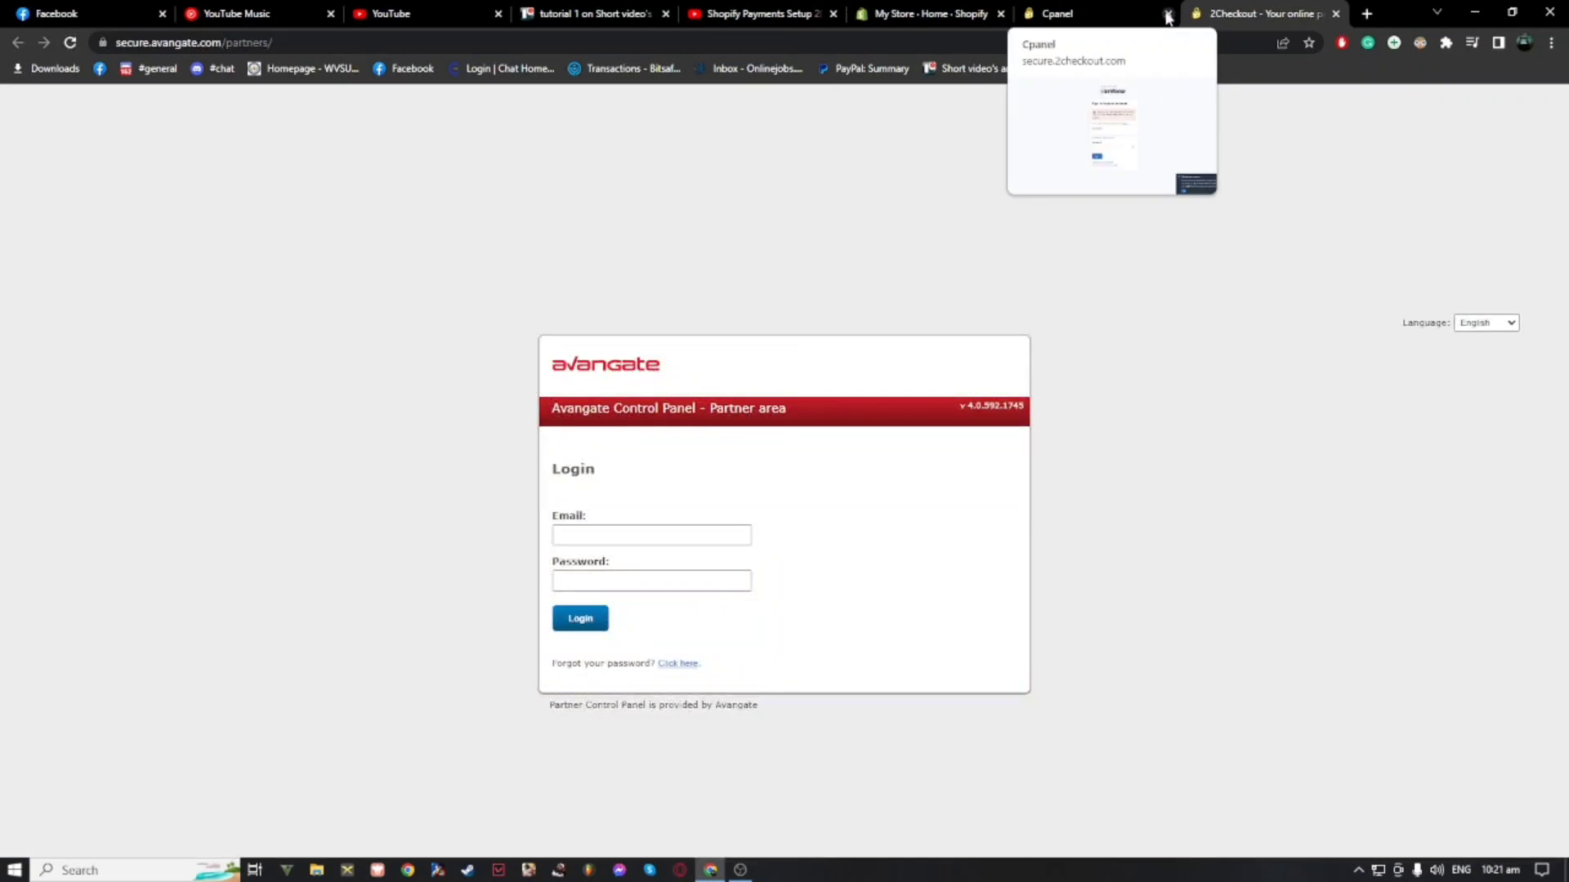
{"action": "left_click", "coordinate": [1168, 13]}
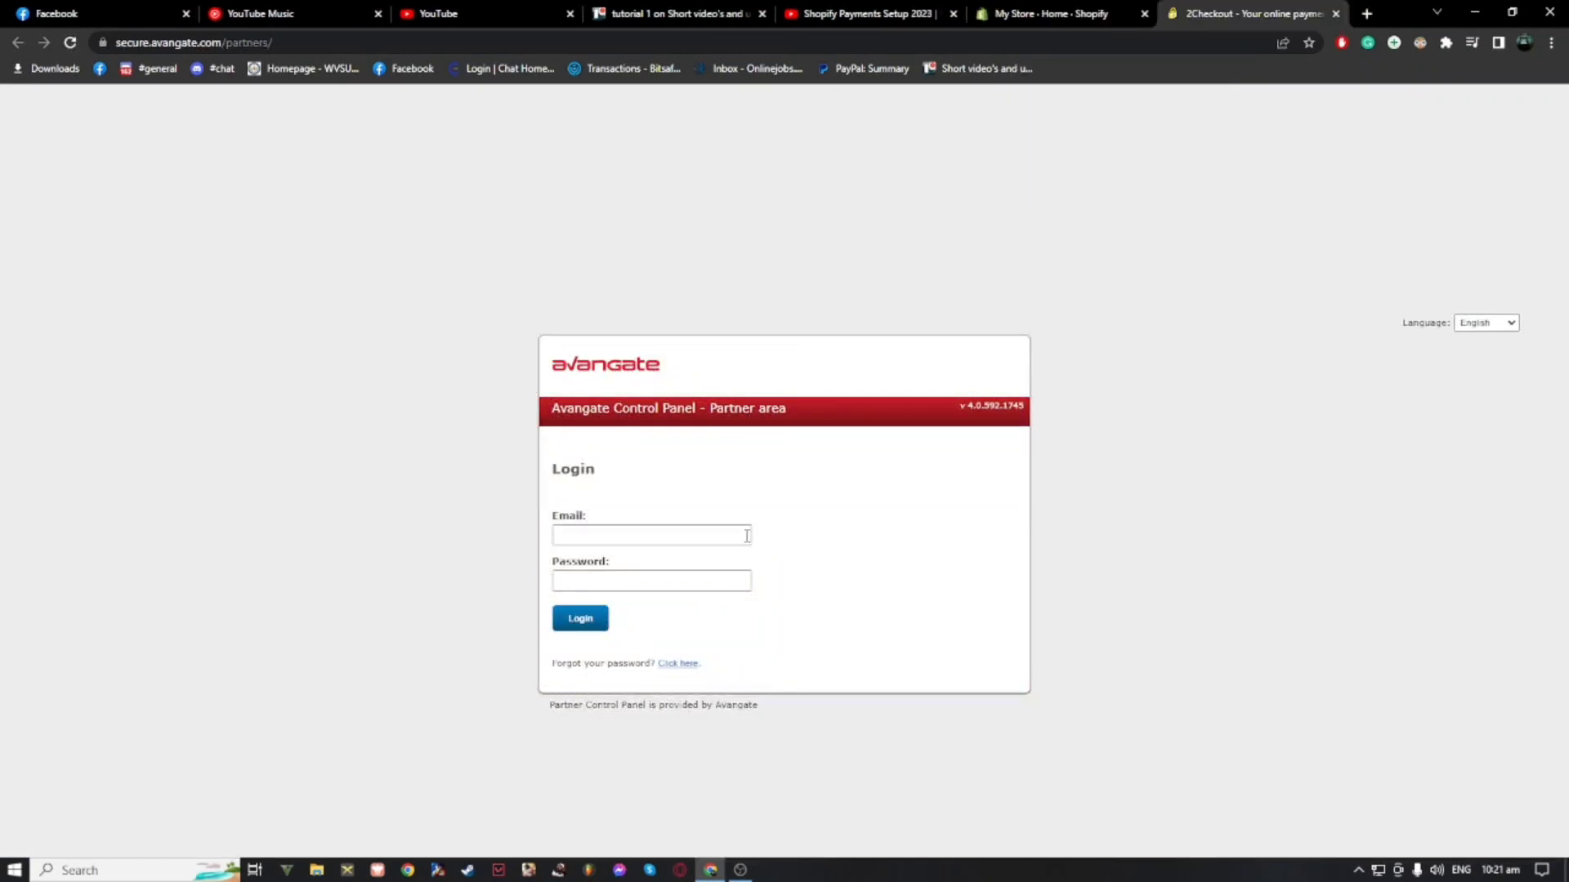
{"action": "left_click", "coordinate": [608, 537]}
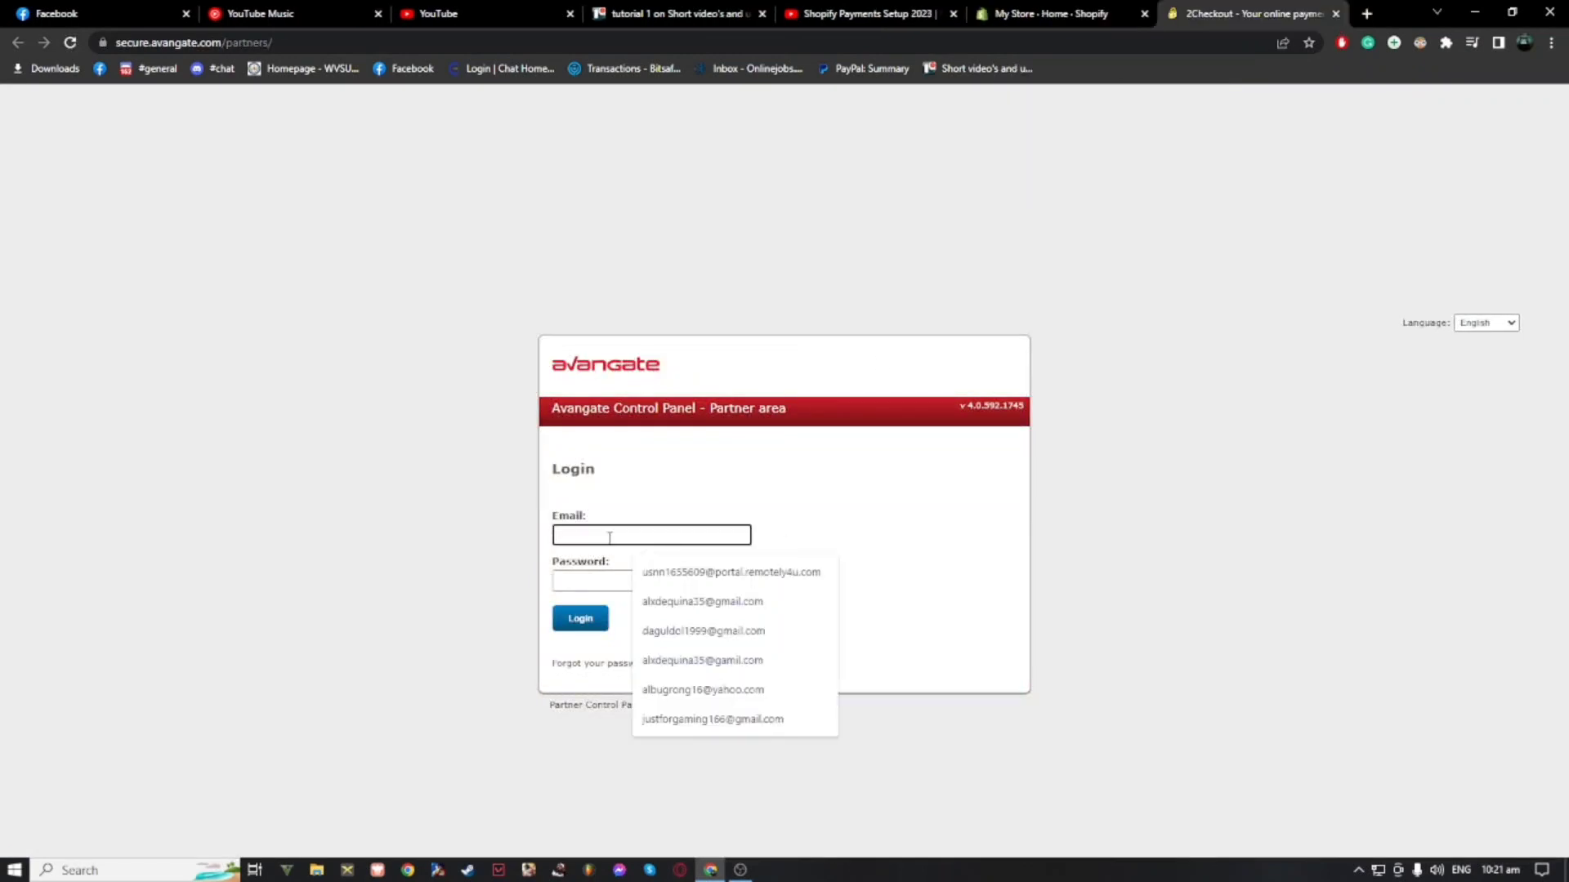
{"action": "left_click", "coordinate": [671, 612]}
{"action": "left_click", "coordinate": [592, 577]}
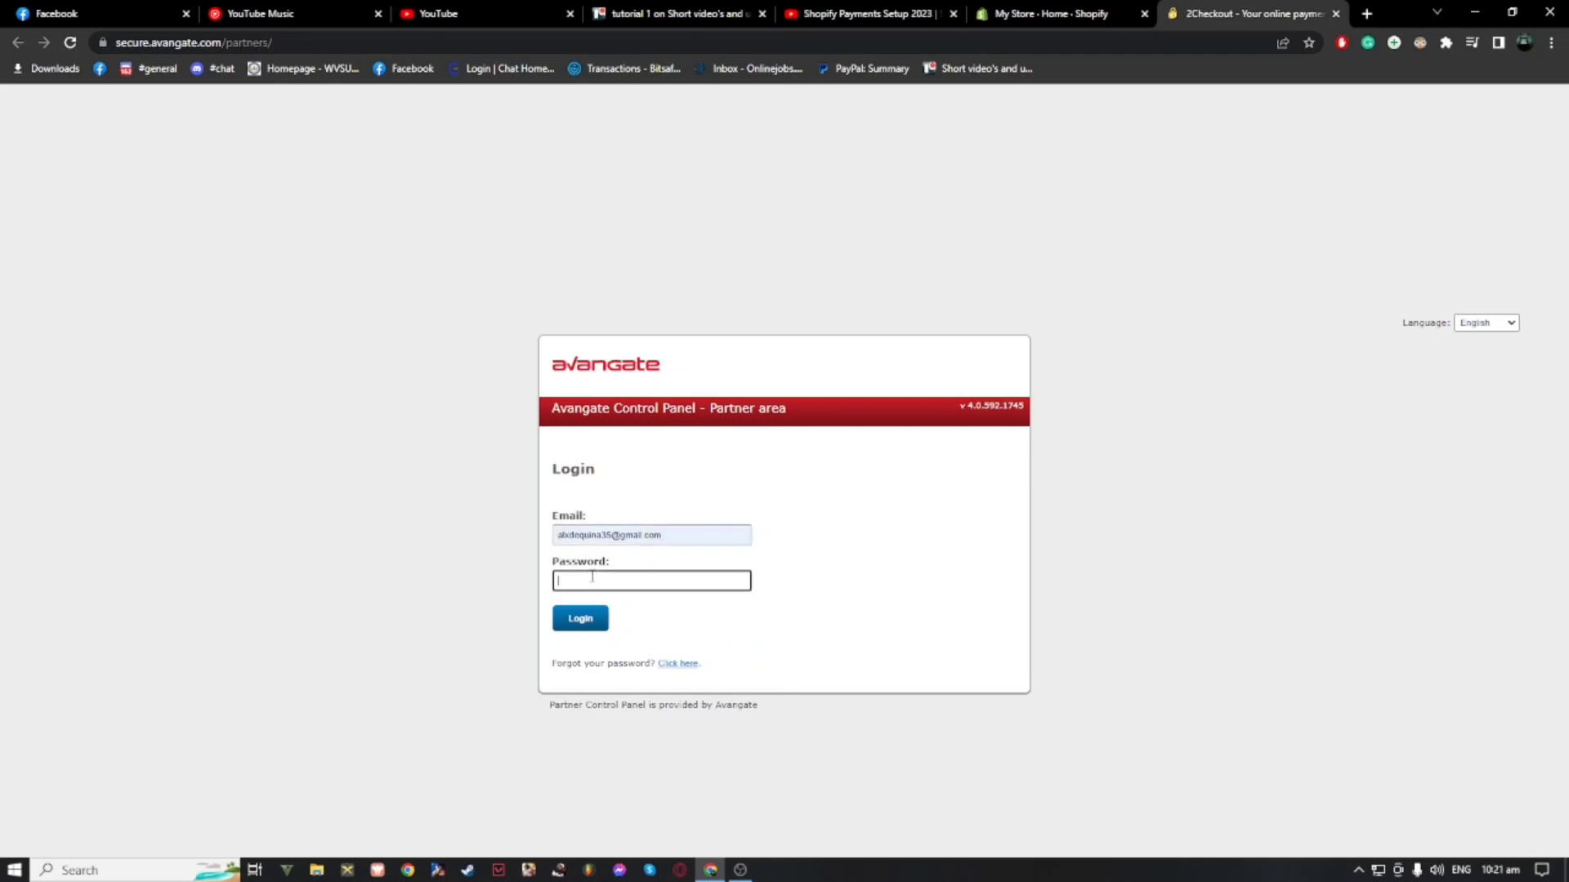
{"action": "type", "text": "*********"}
{"action": "key", "text": "Return"}
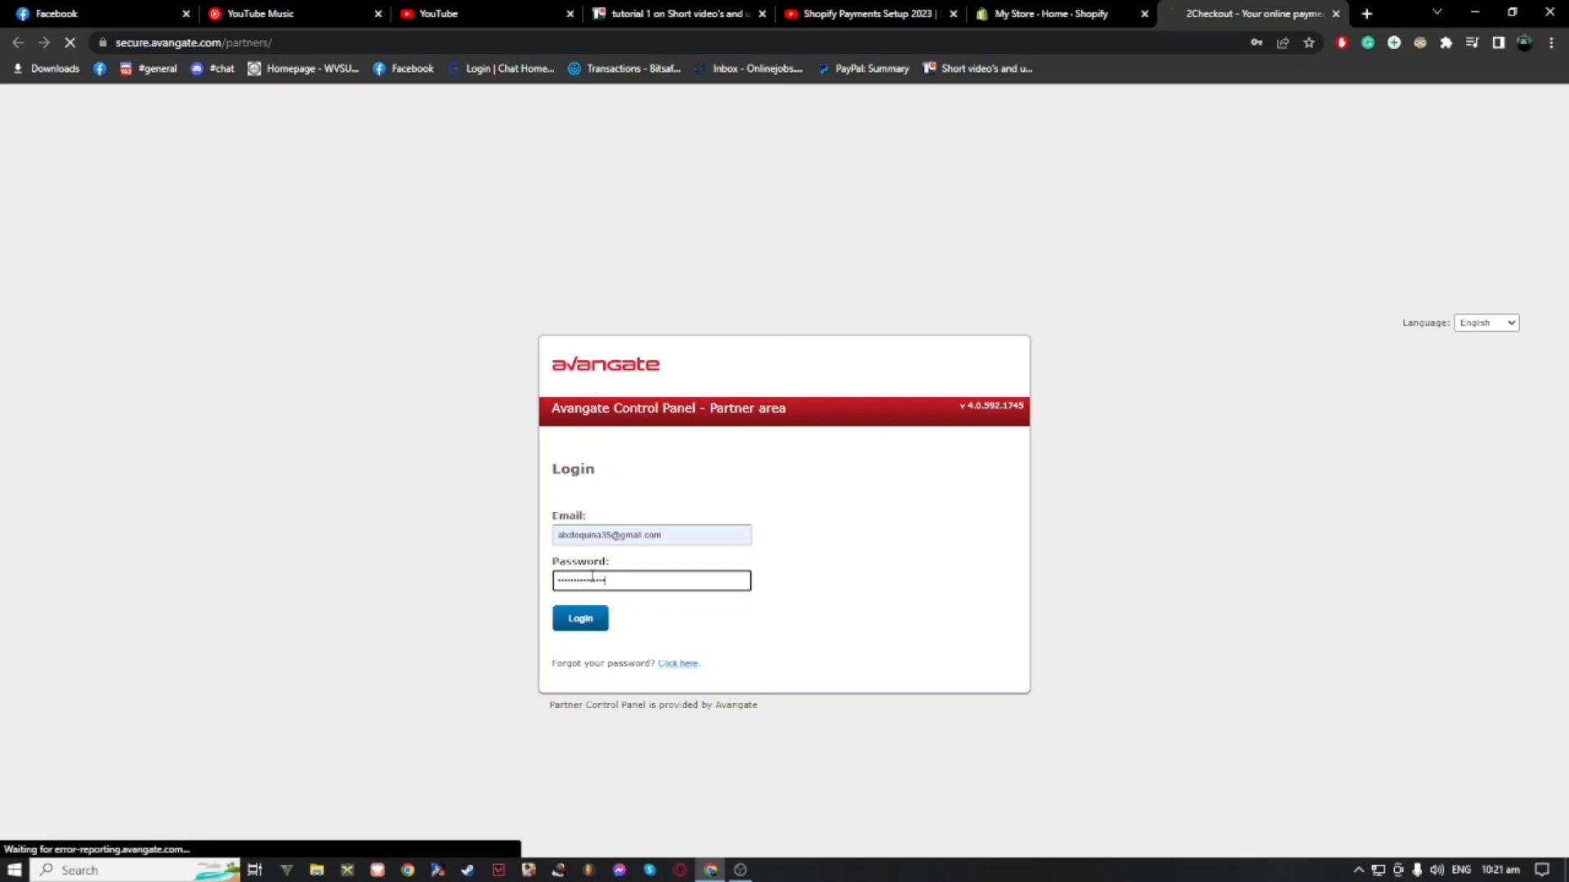
Step: Retype the password and resubmit the partner login after authentication fails
{"action": "left_click", "coordinate": [597, 585]}
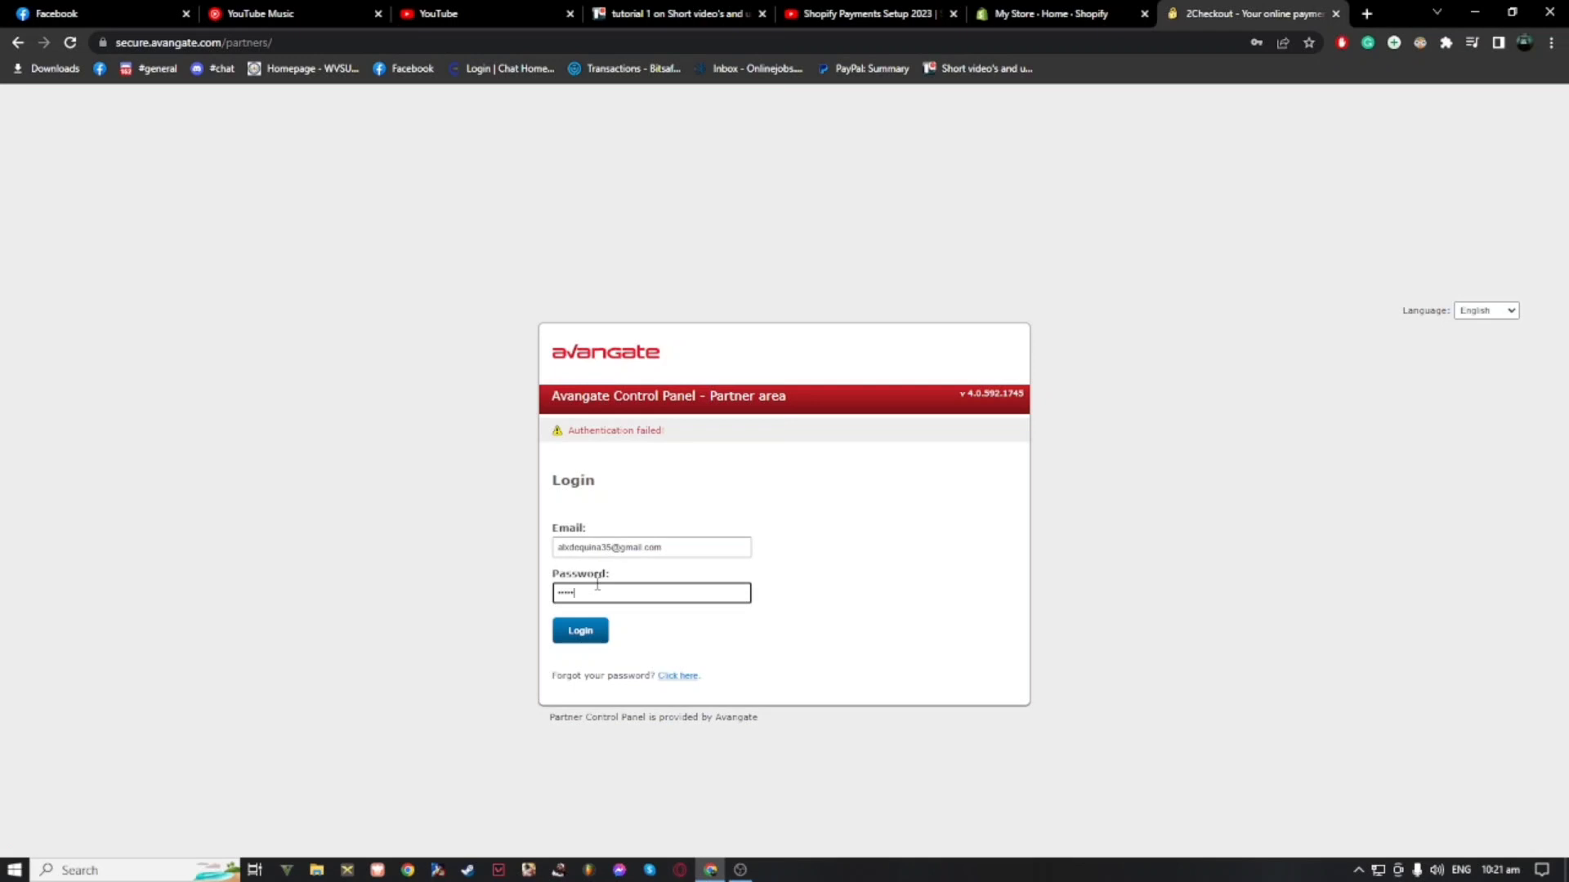
{"action": "type", "text": "************"}
{"action": "key", "text": "Return"}
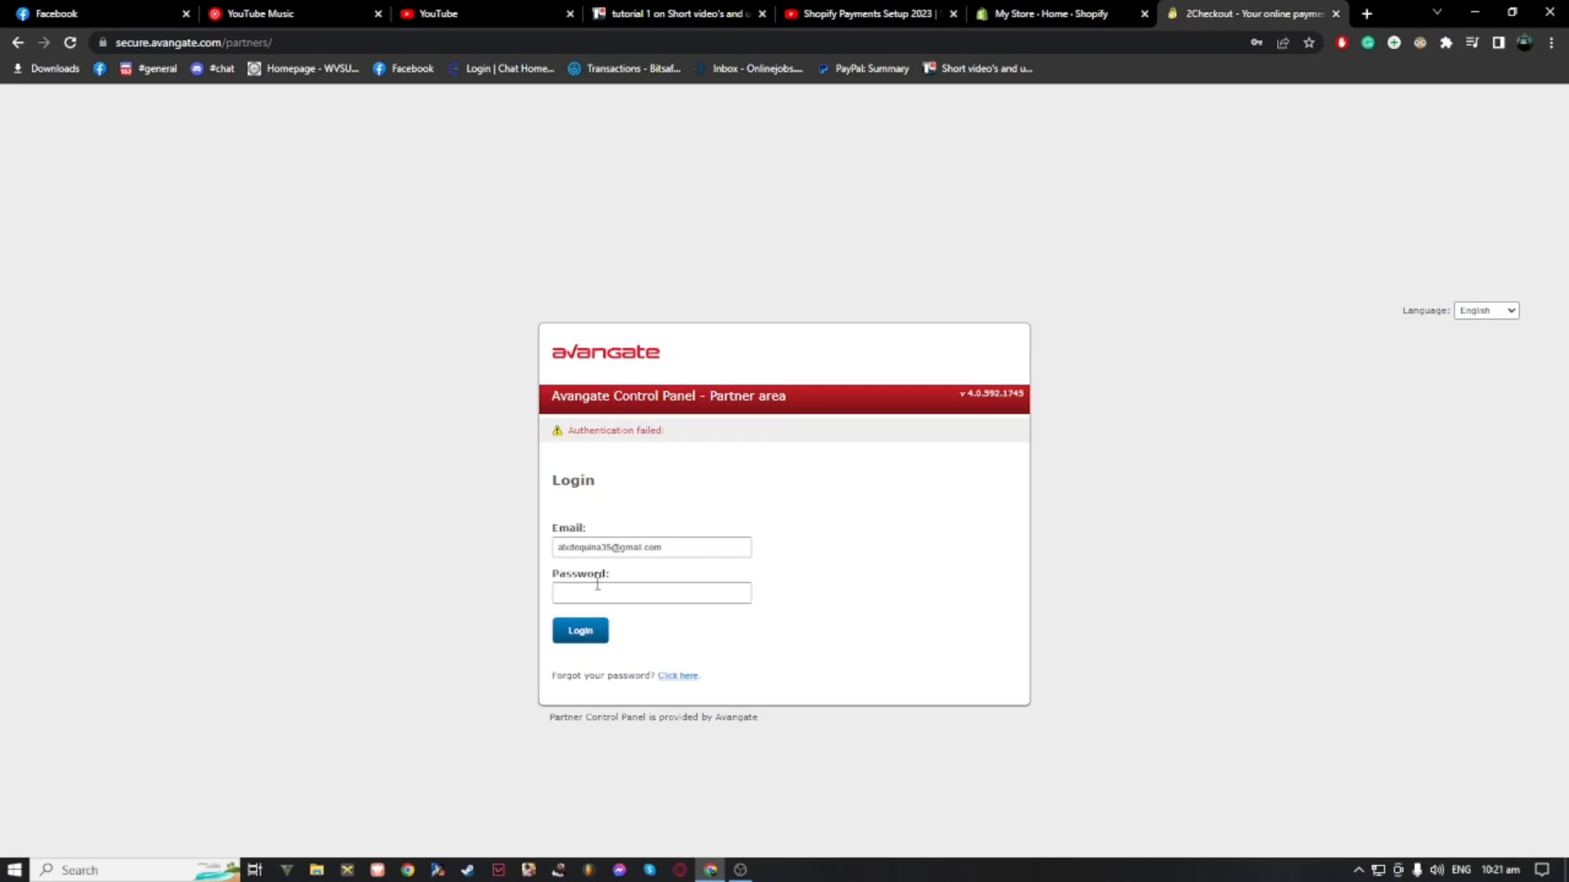